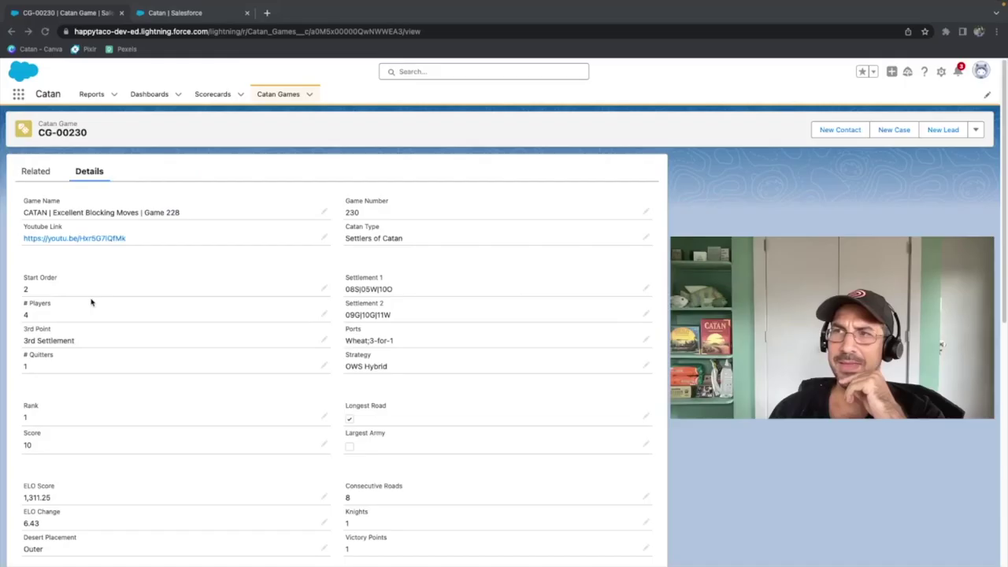
pyautogui.scroll(-10, 619, 561)
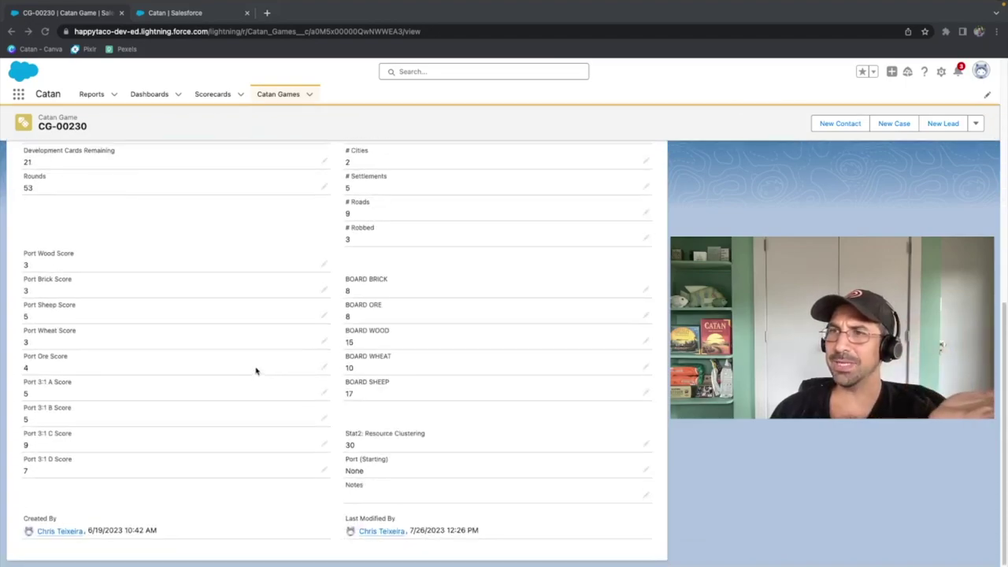
pyautogui.scroll(10, 256, 369)
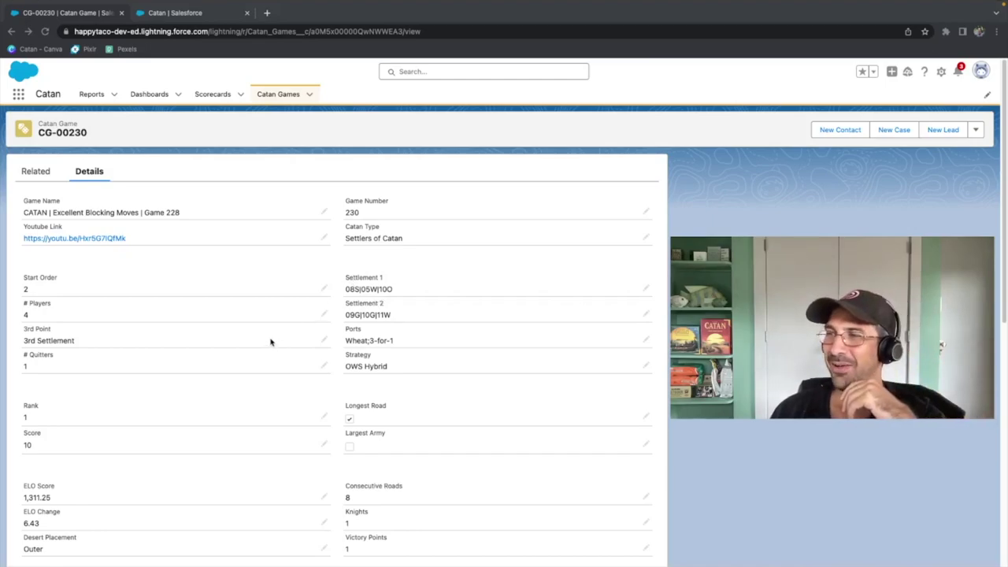
pyautogui.scroll(-1, 360, 341)
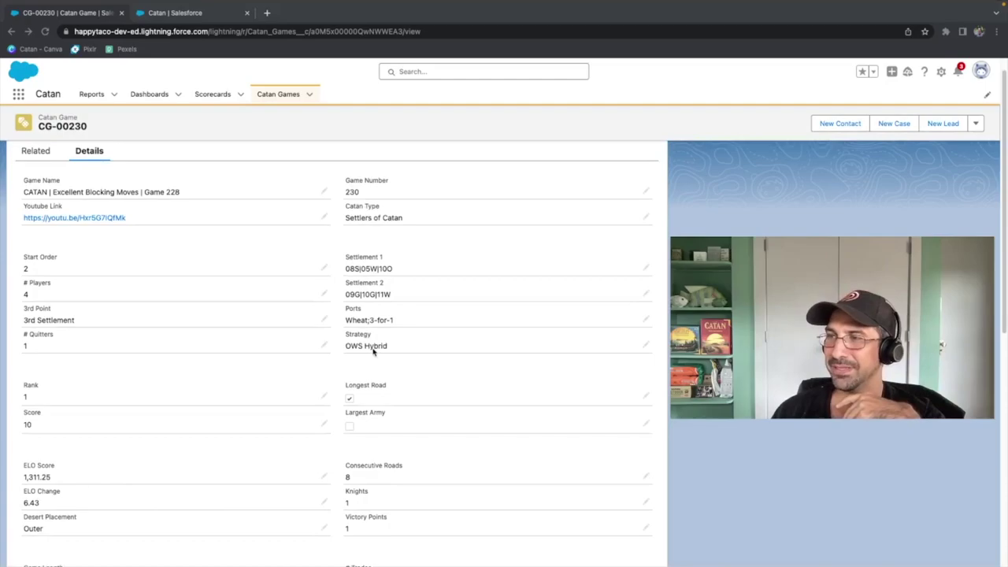
pyautogui.scroll(-3, 374, 352)
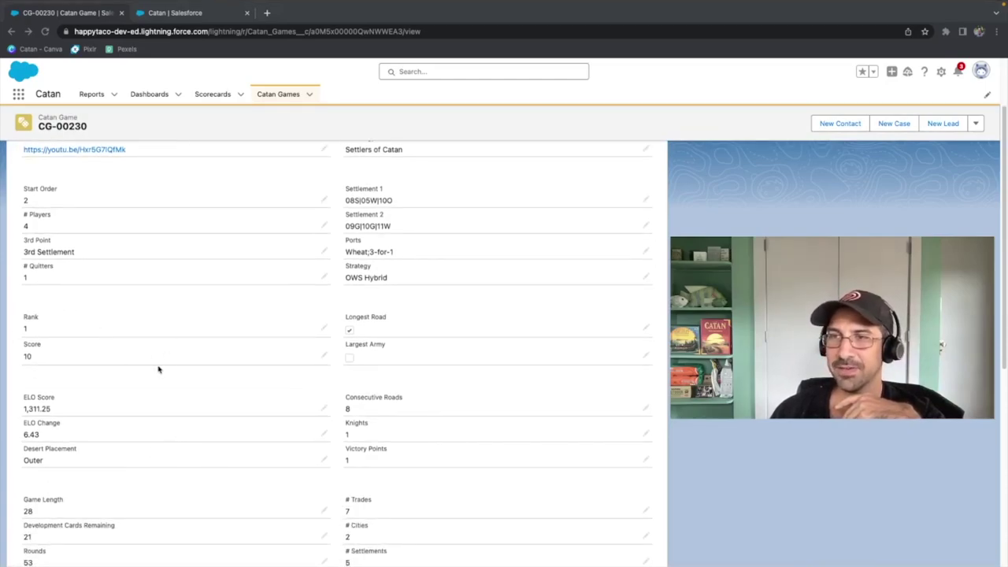
pyautogui.scroll(-6, 207, 341)
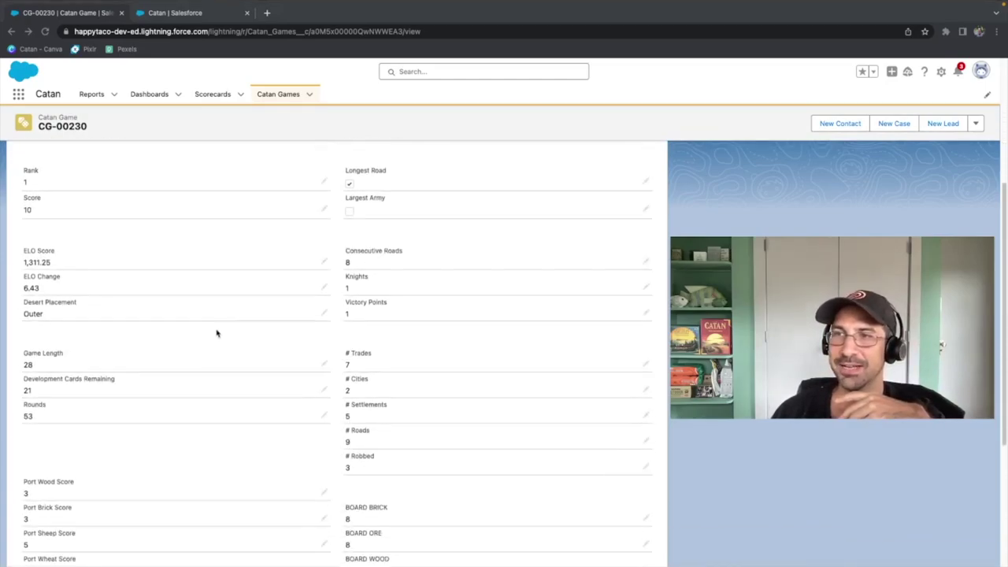
pyautogui.scroll(-4, 244, 304)
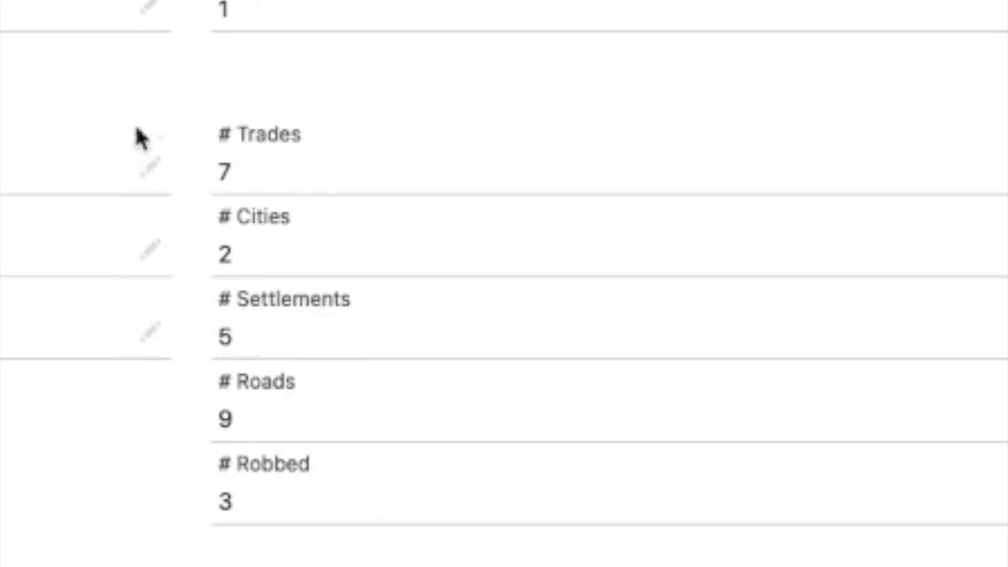
pyautogui.scroll(-1, 504, 315)
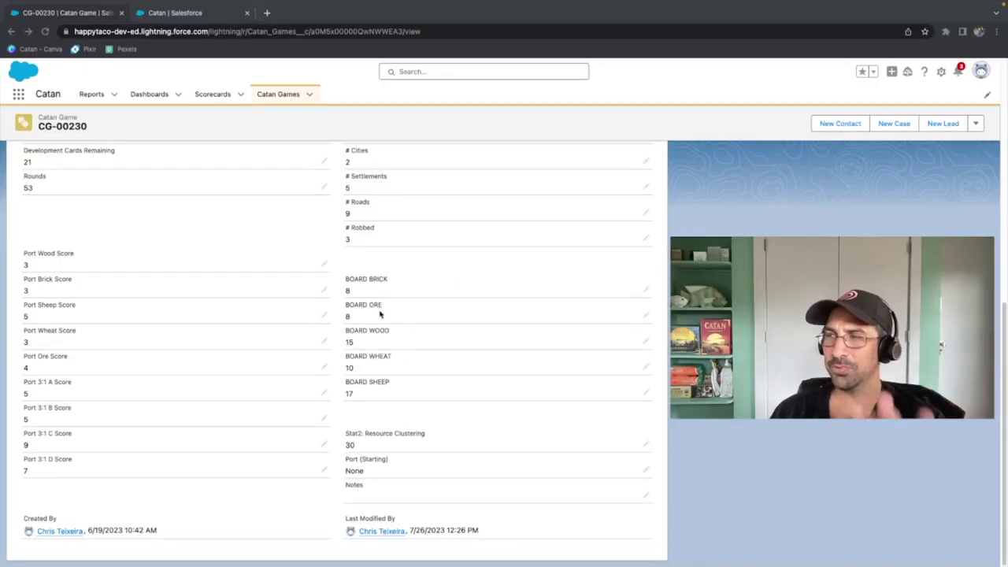
pyautogui.scroll(10, 382, 317)
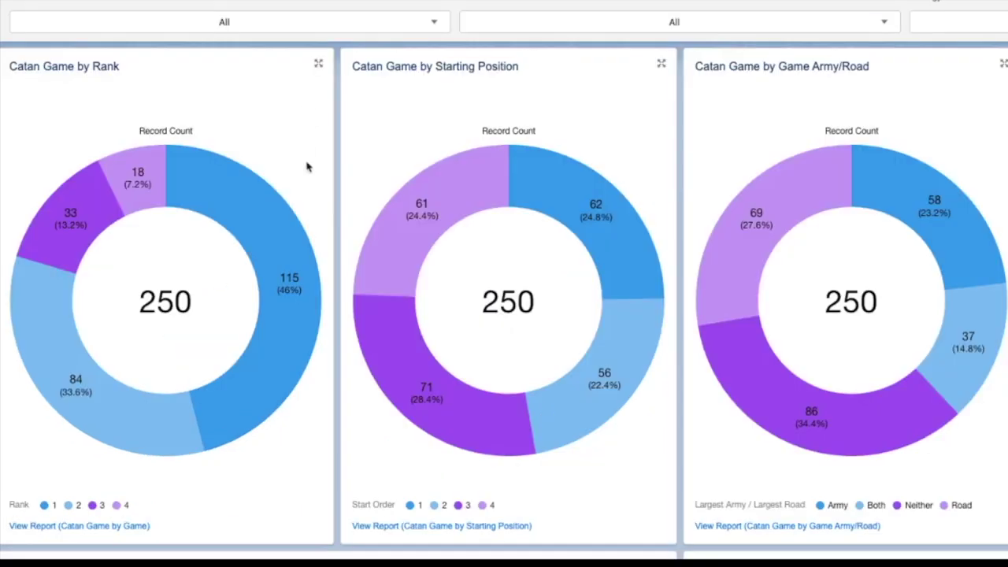
# Read the donut and bar chart values: 5 Resources leads with 93 of 250 games, OWS Hybrid 58
pyautogui.moveTo(304, 306)
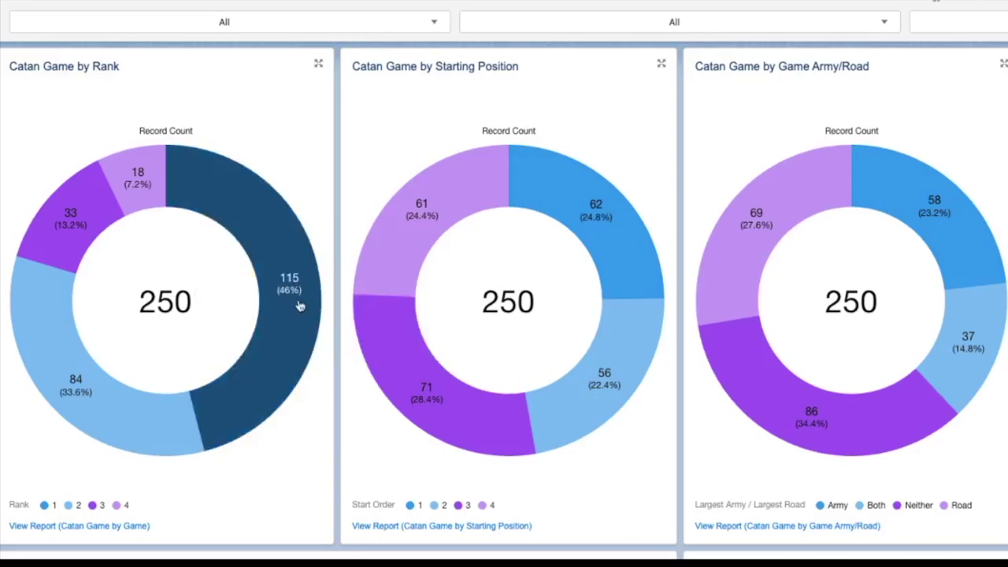
pyautogui.moveTo(95, 410)
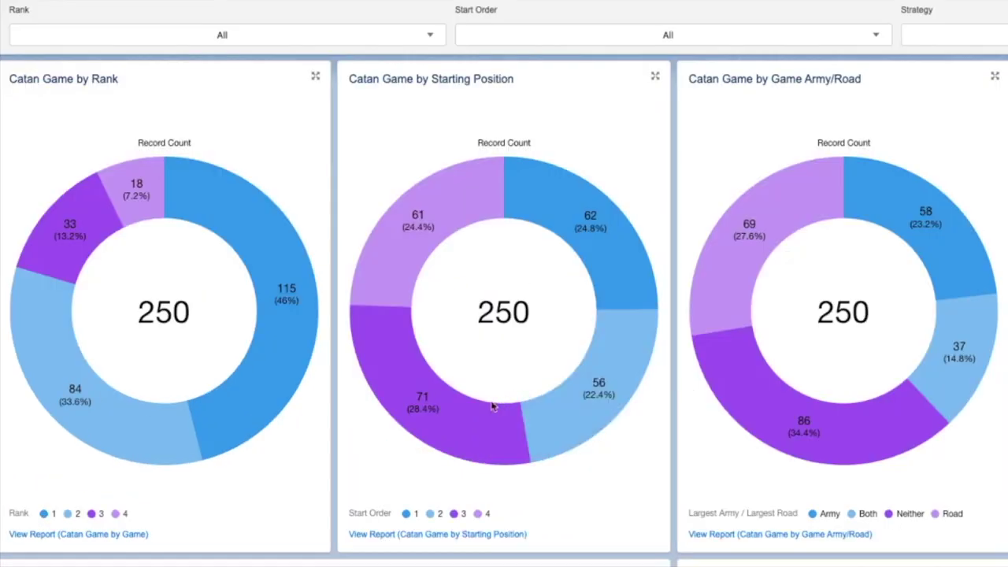
pyautogui.moveTo(454, 413)
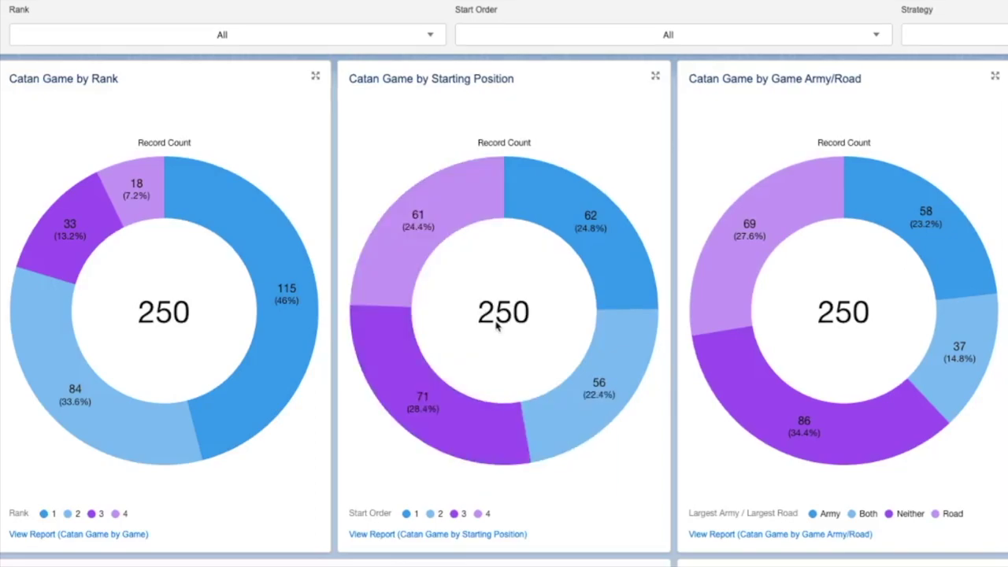
pyautogui.moveTo(595, 374)
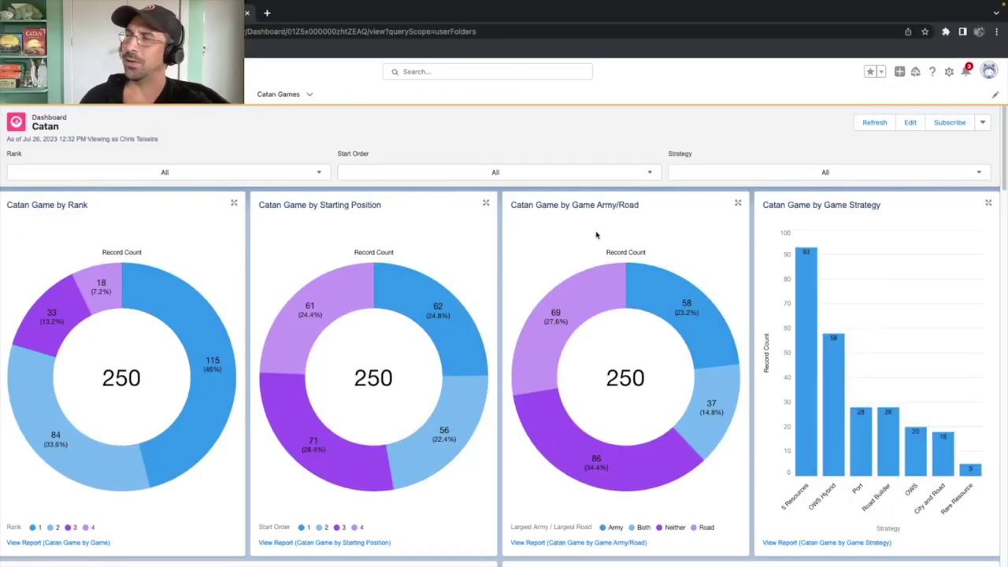
pyautogui.moveTo(677, 449)
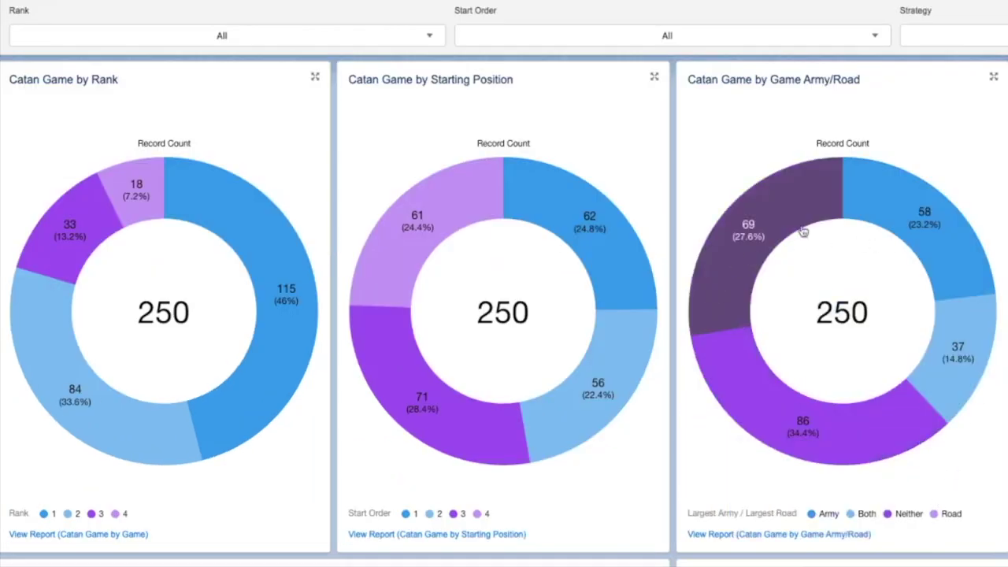
pyautogui.moveTo(858, 453)
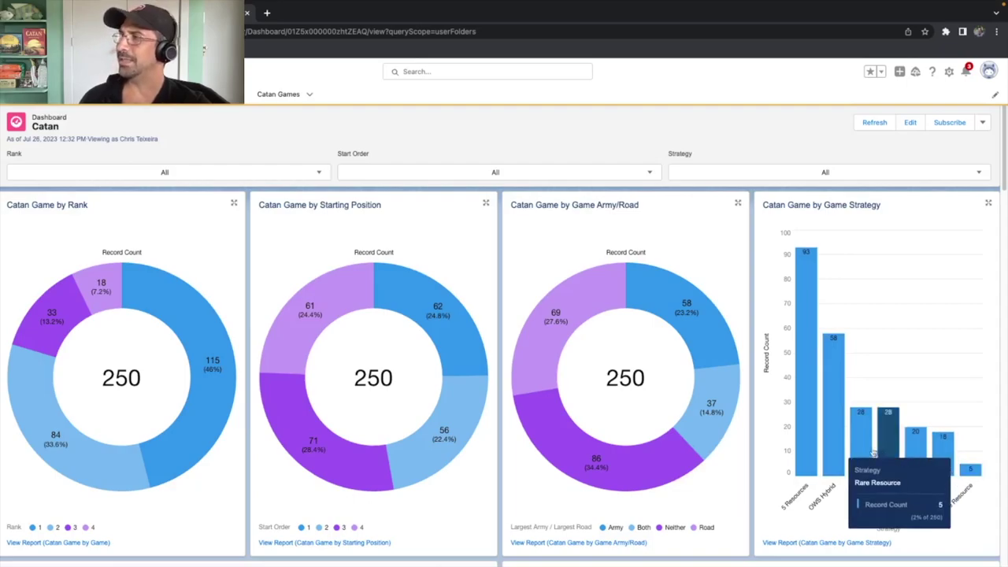
pyautogui.moveTo(810, 288)
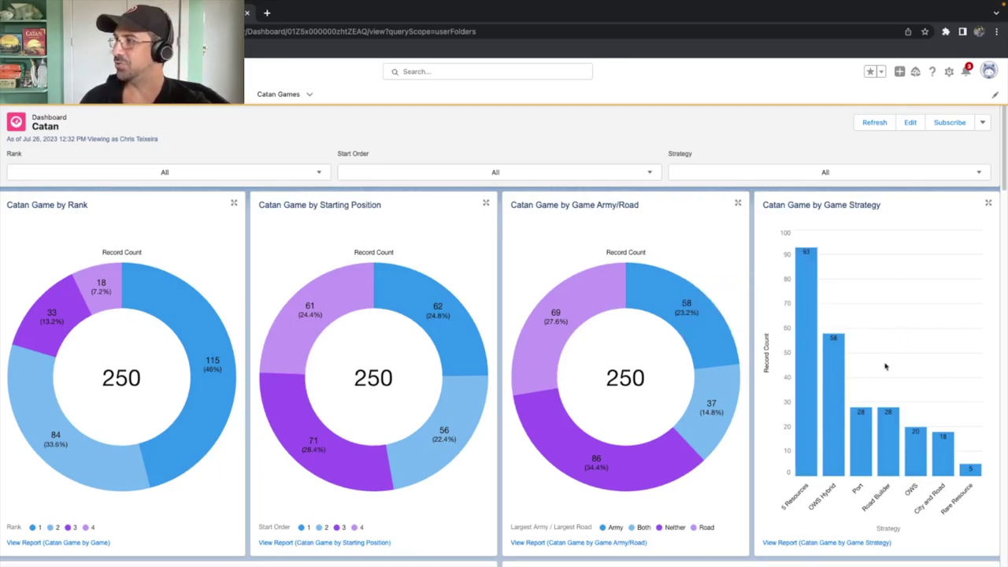
pyautogui.moveTo(840, 380)
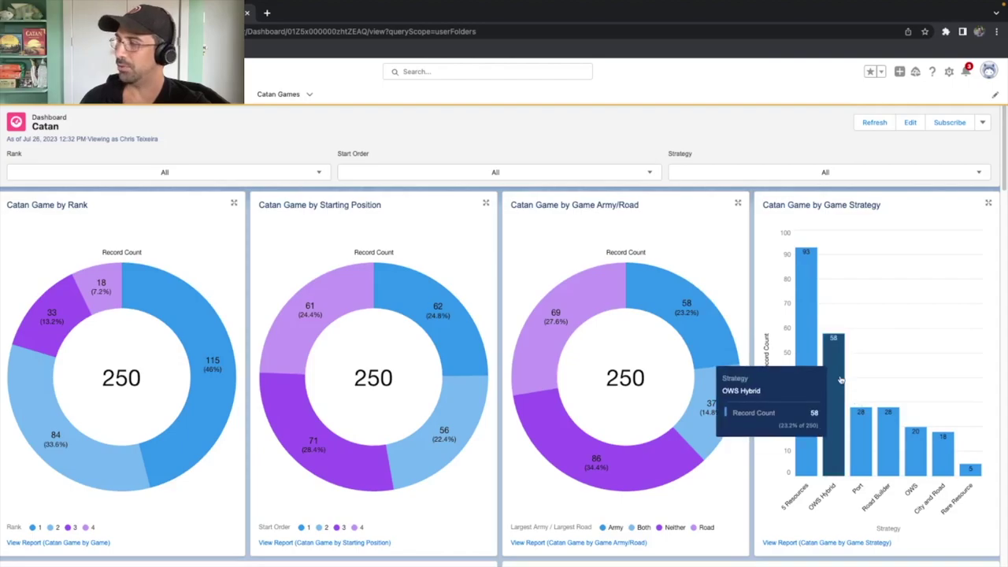
pyautogui.click(753, 176)
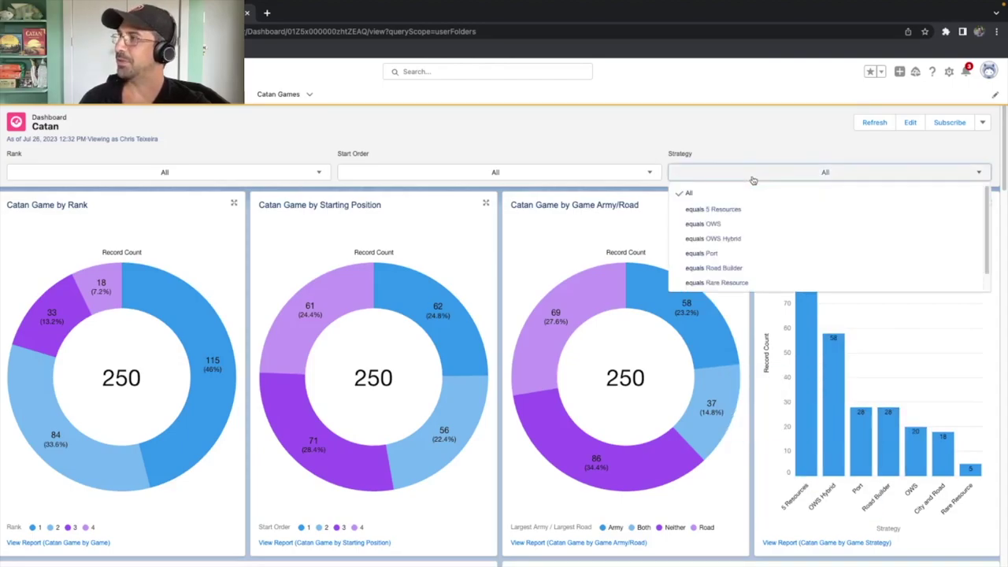
pyautogui.click(706, 211)
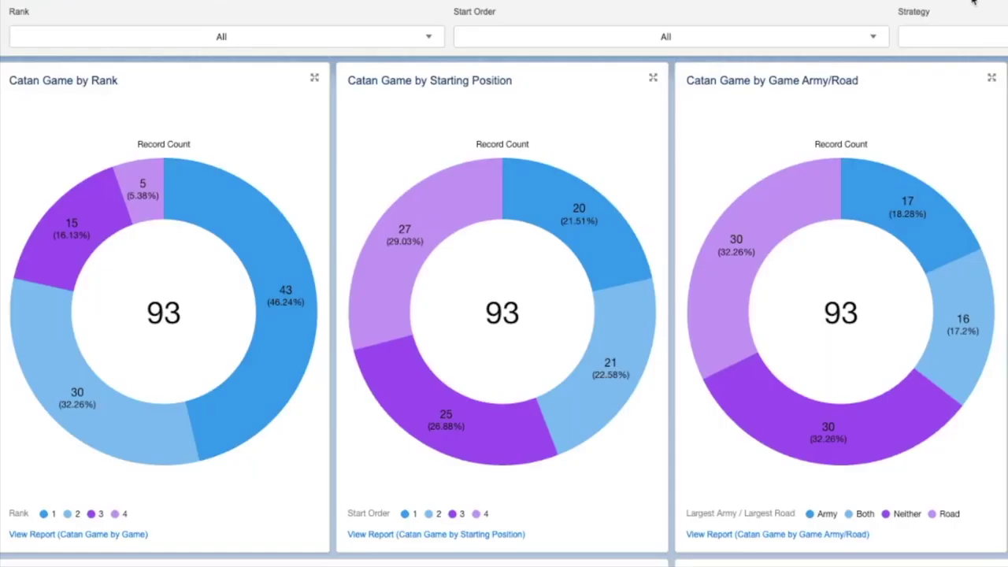
pyautogui.moveTo(277, 340)
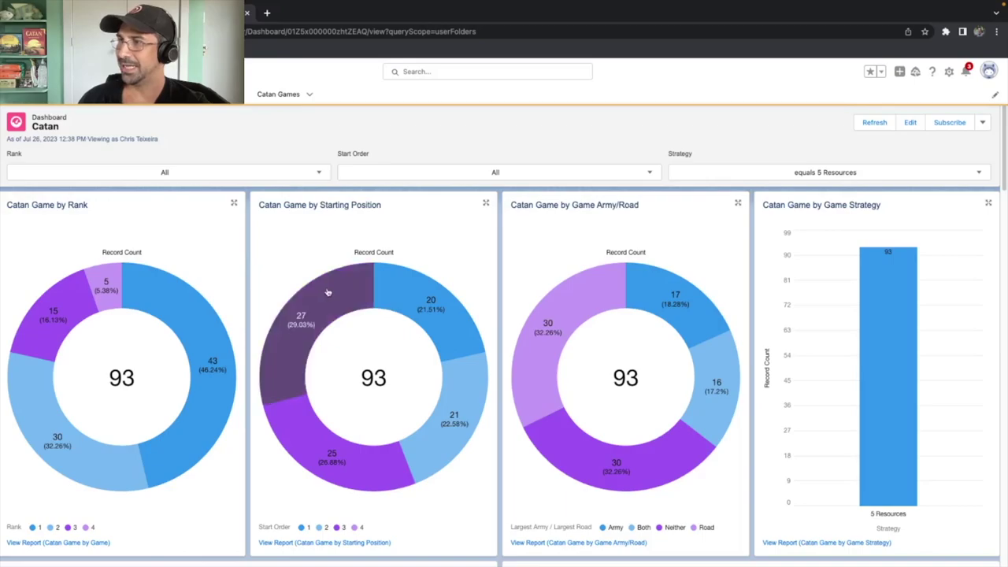
pyautogui.moveTo(312, 304)
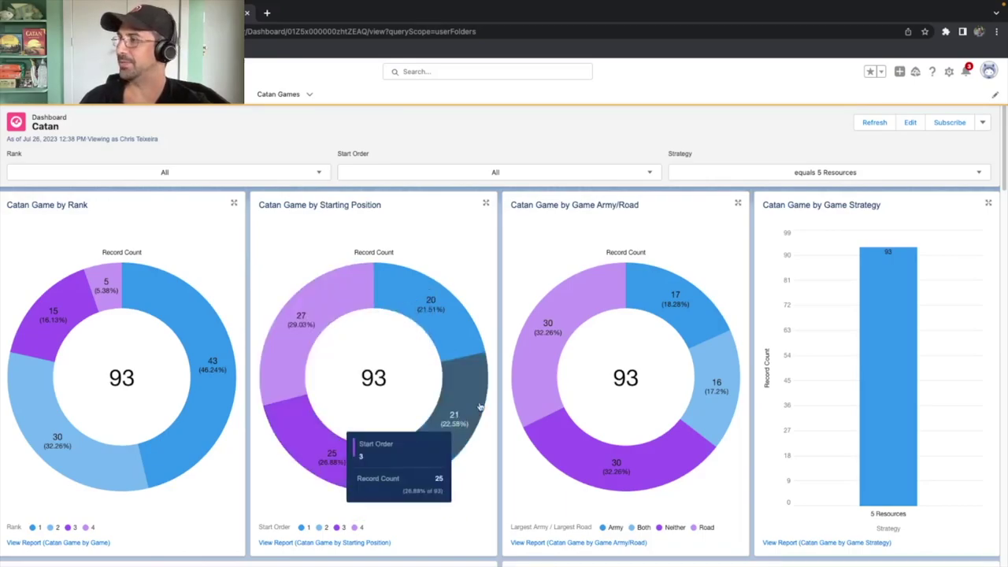
pyautogui.click(818, 173)
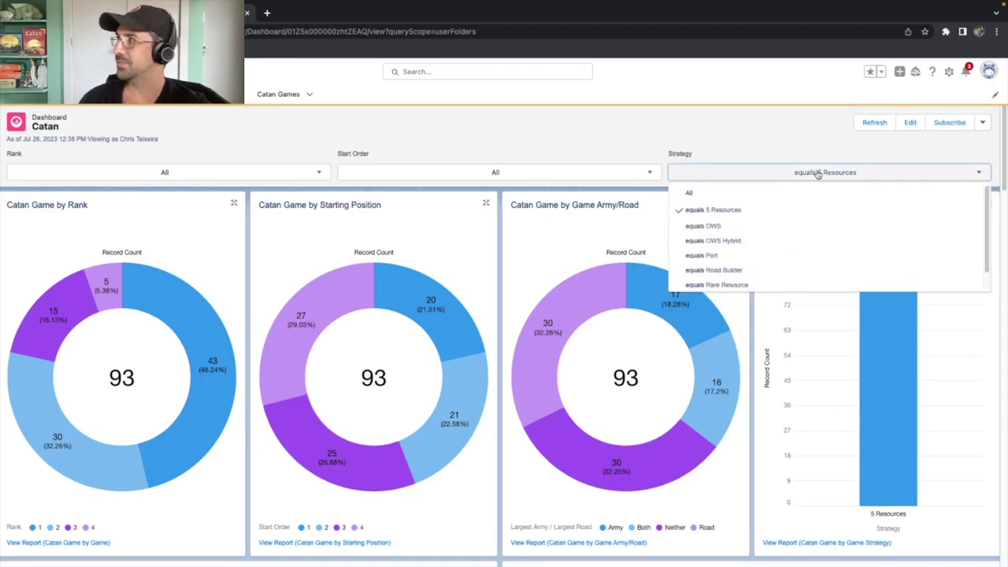
pyautogui.click(727, 240)
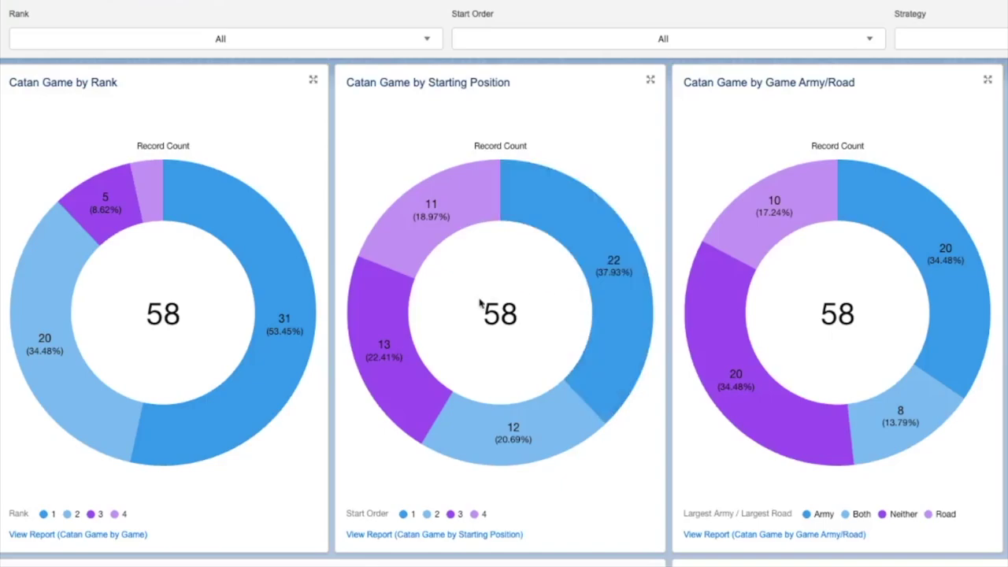
pyautogui.moveTo(224, 407)
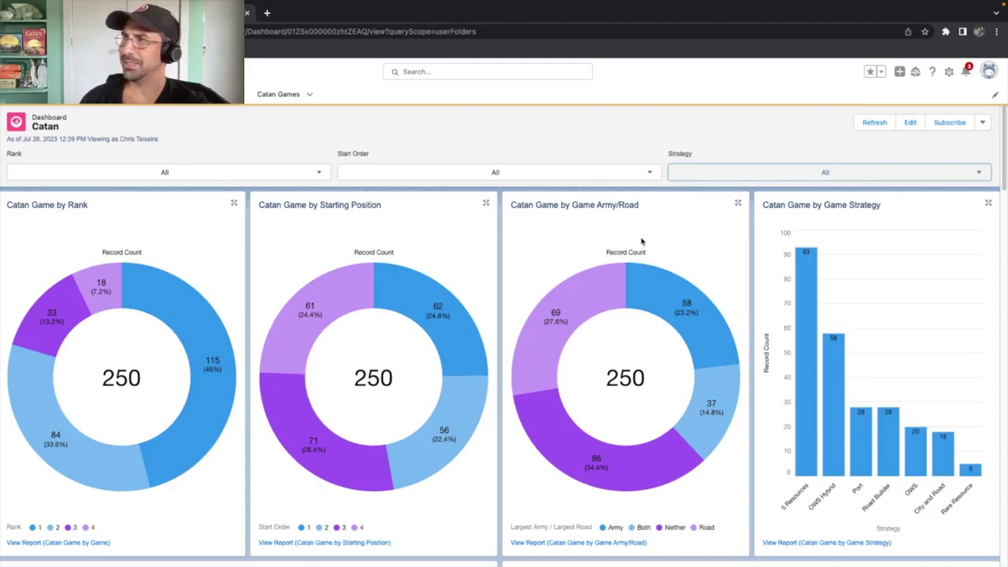
pyautogui.click(609, 169)
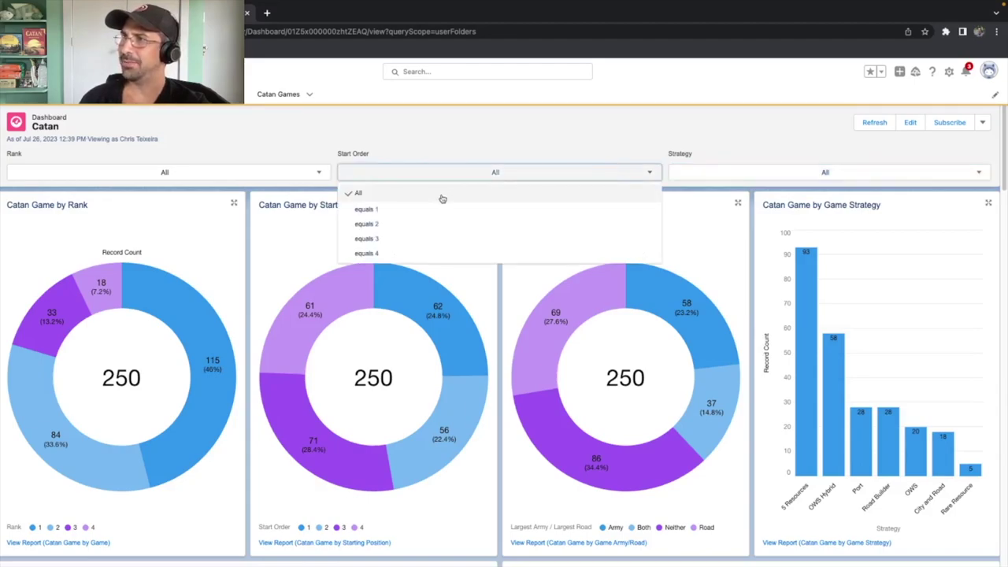
pyautogui.click(437, 206)
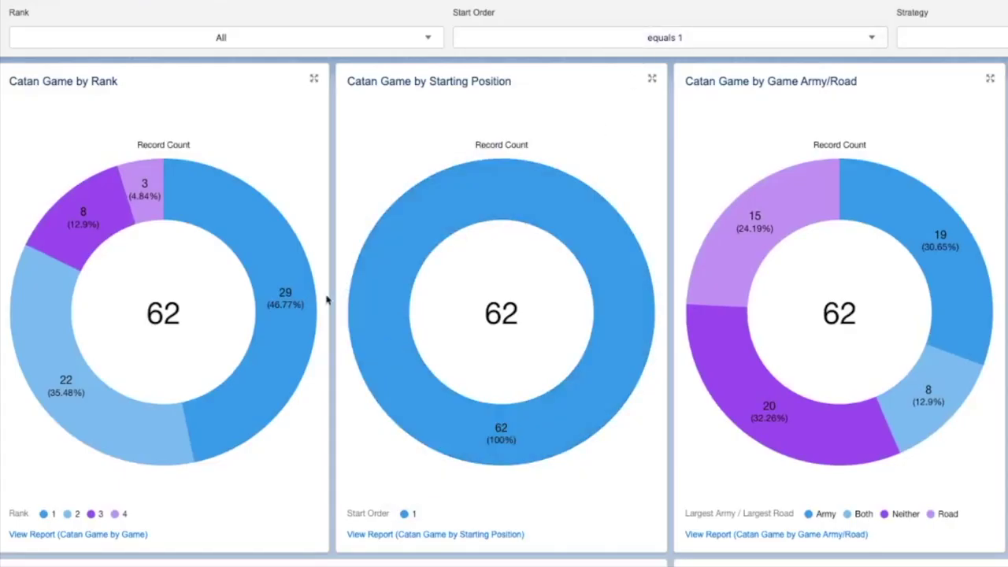
pyautogui.moveTo(281, 320)
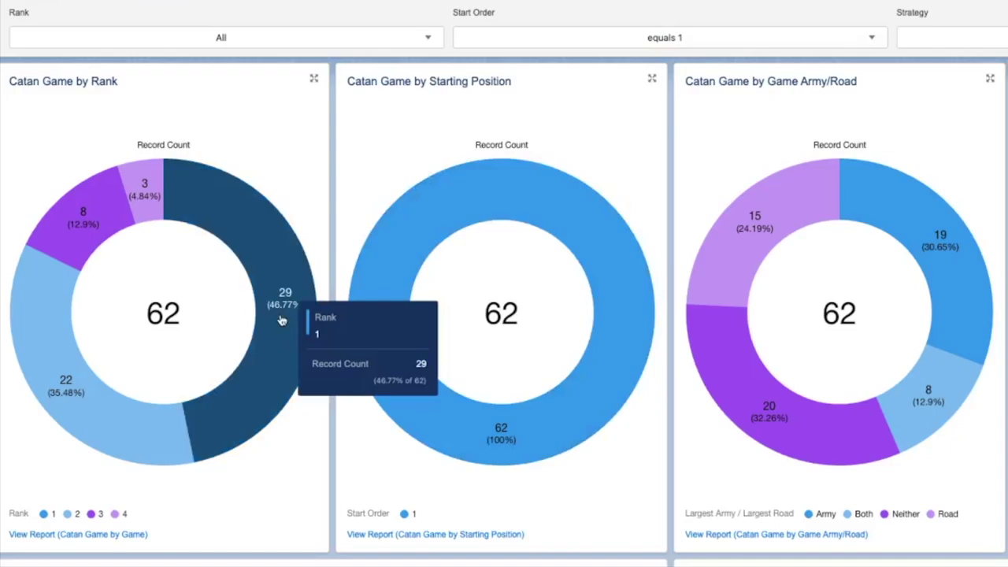
pyautogui.click(770, 32)
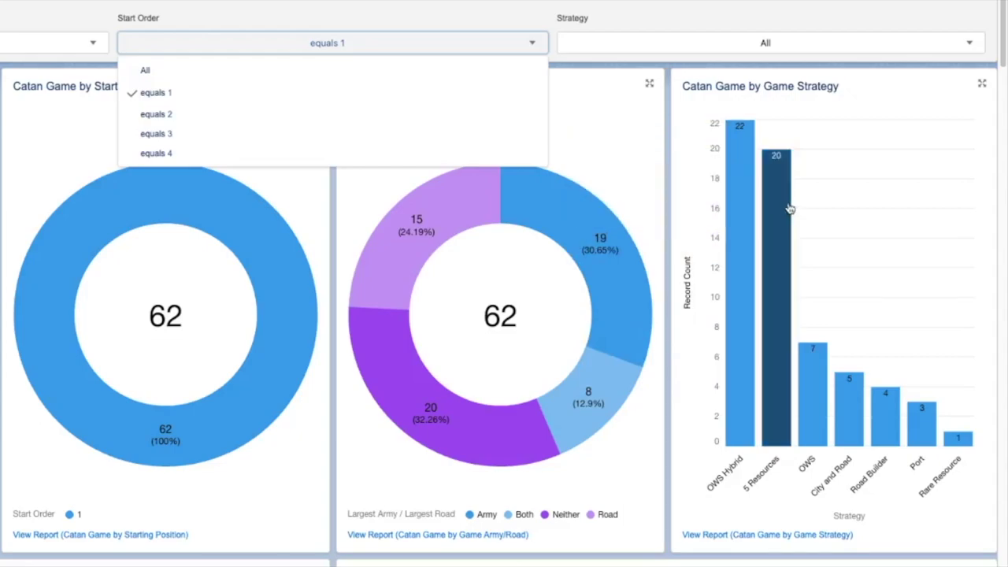
pyautogui.click(370, 114)
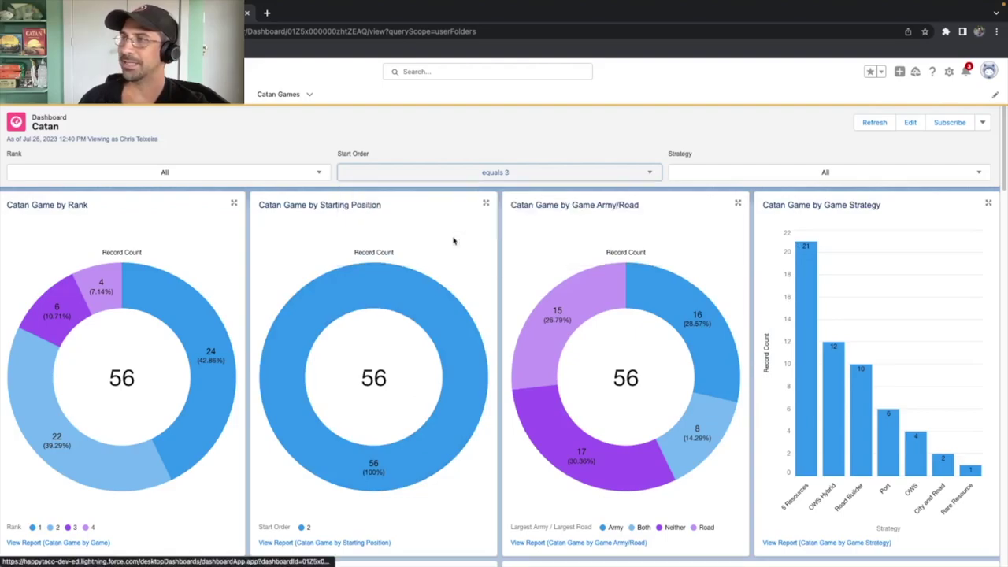
pyautogui.click(504, 168)
pyautogui.press('Down')
pyautogui.press('Return')
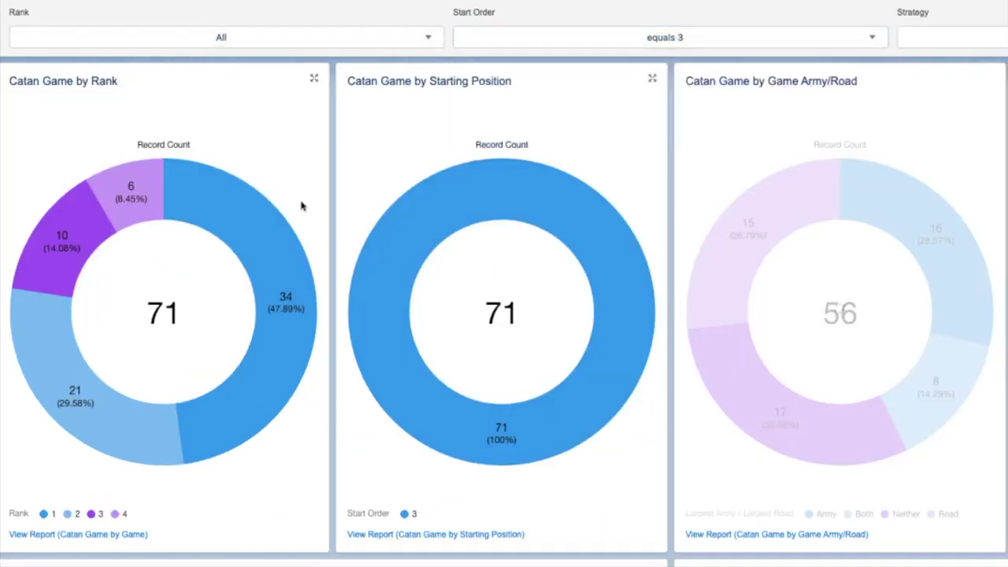
pyautogui.moveTo(295, 347)
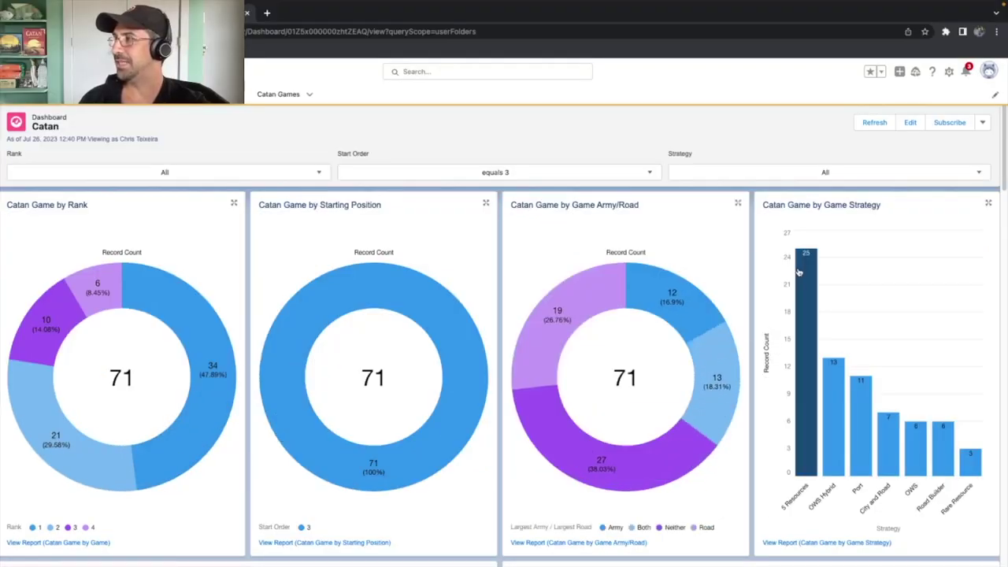
pyautogui.moveTo(1007, 170)
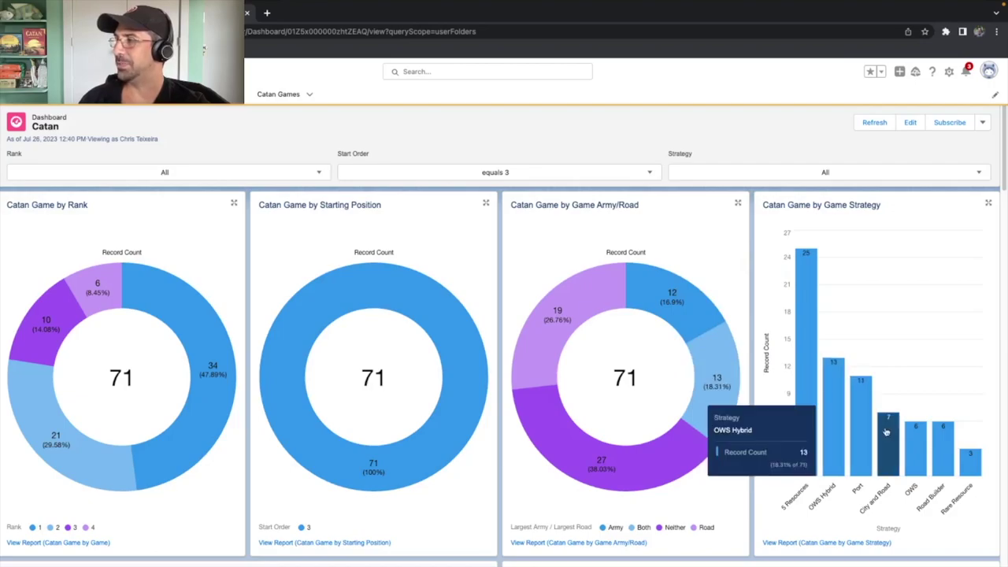
pyautogui.click(400, 253)
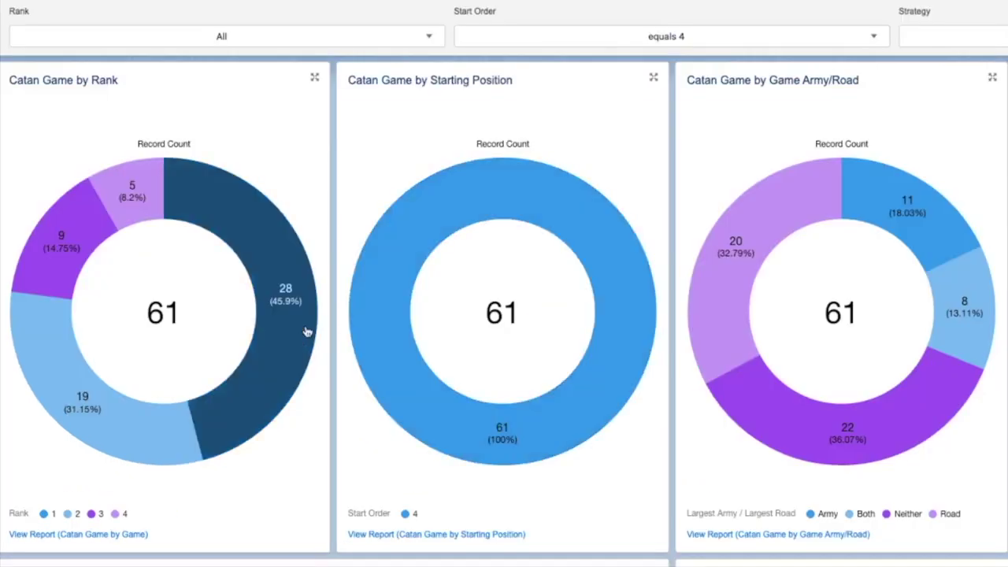
pyautogui.moveTo(226, 392)
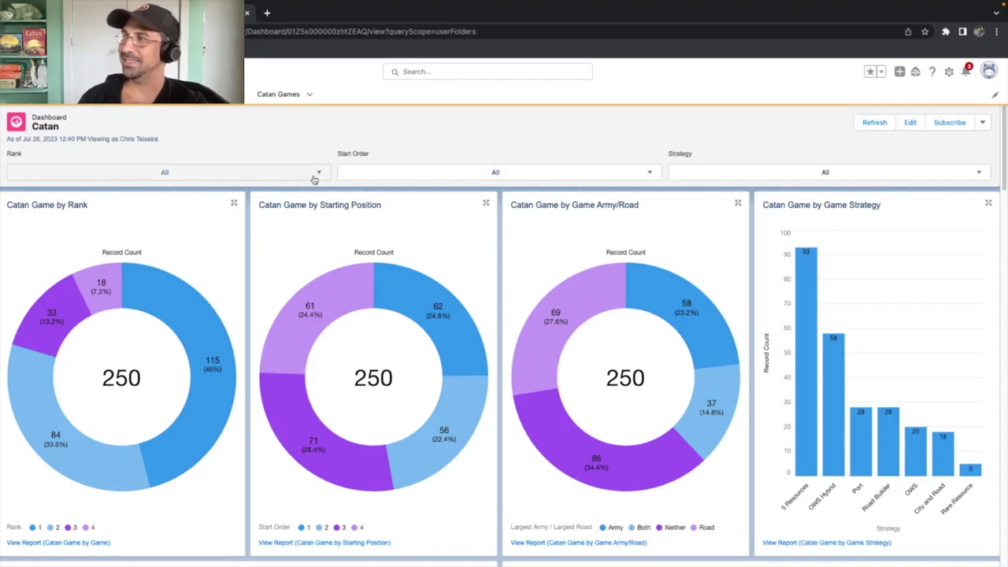
pyautogui.click(313, 178)
# Set the Rank filter to equals 1, showing 115 wins: Road 38, Both 37, Army 32, Neither 8
pyautogui.click(74, 208)
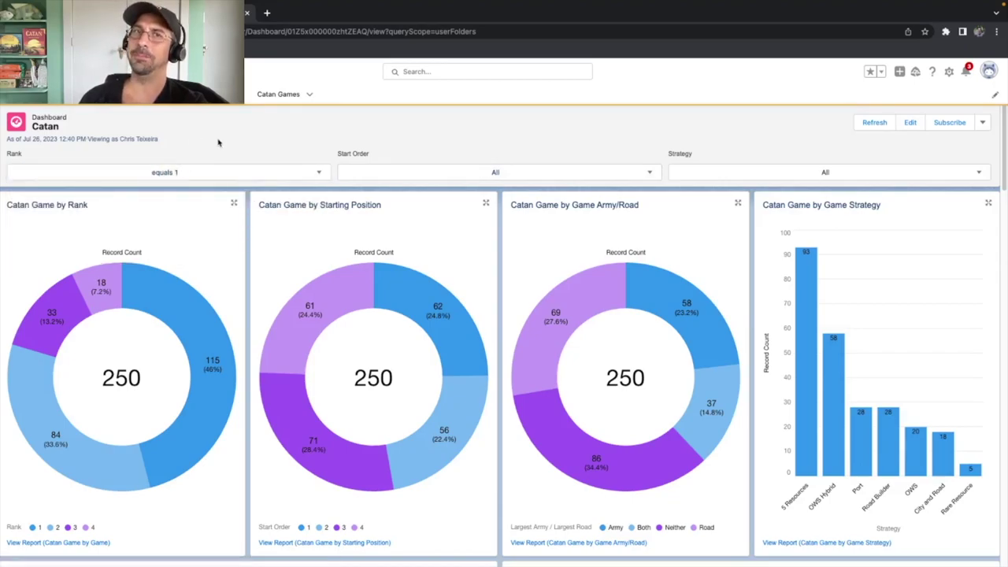
pyautogui.moveTo(554, 451)
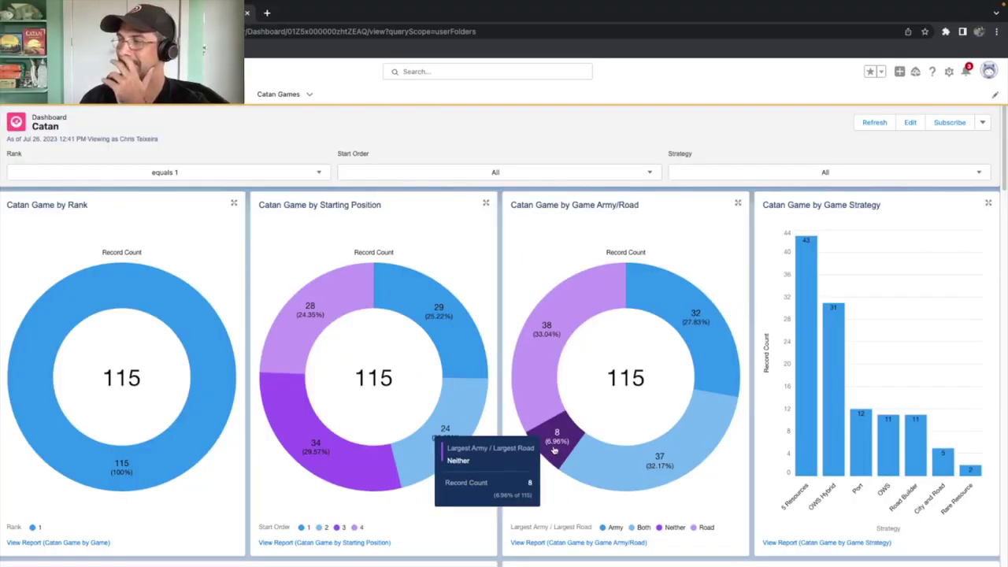
pyautogui.moveTo(549, 342)
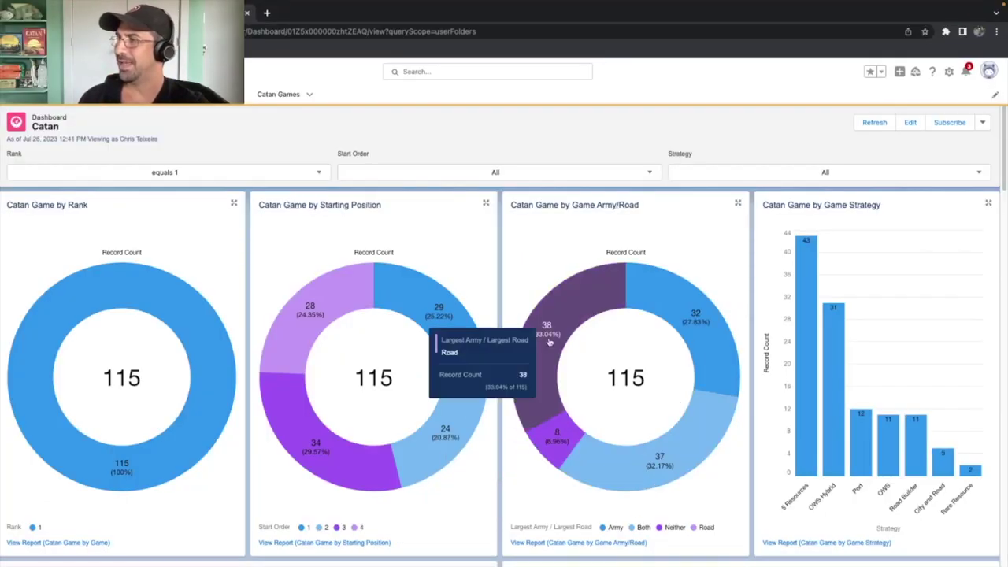
pyautogui.moveTo(661, 452)
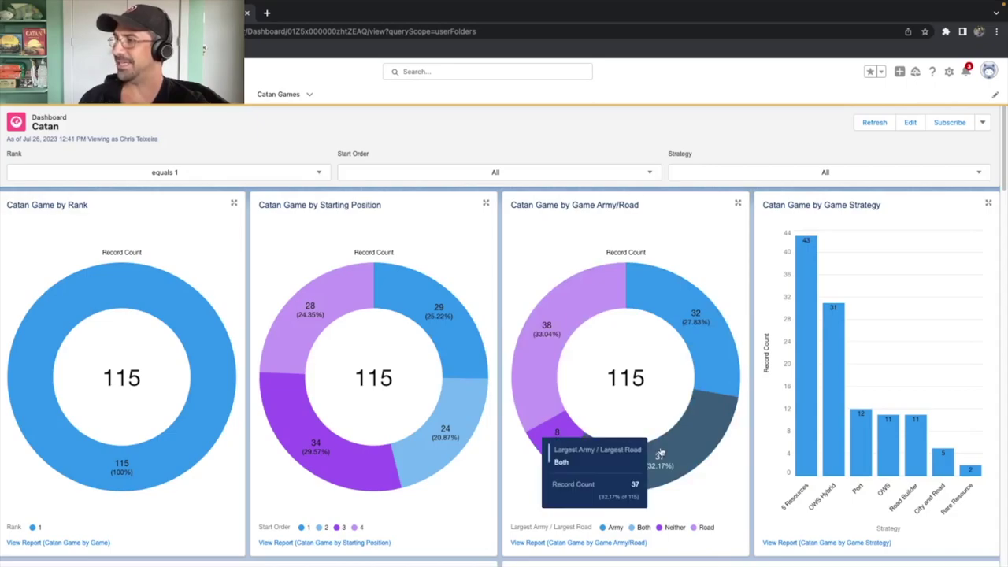
pyautogui.moveTo(550, 325)
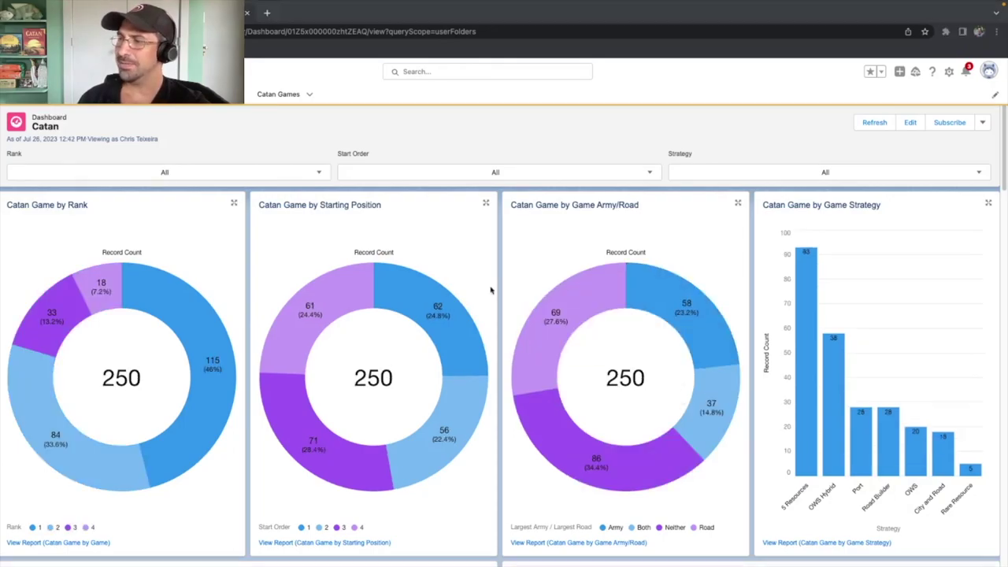
# Scroll down past the Start Order and Rank tables to the Game Basics by Strategy table
pyautogui.scroll(-5, 490, 290)
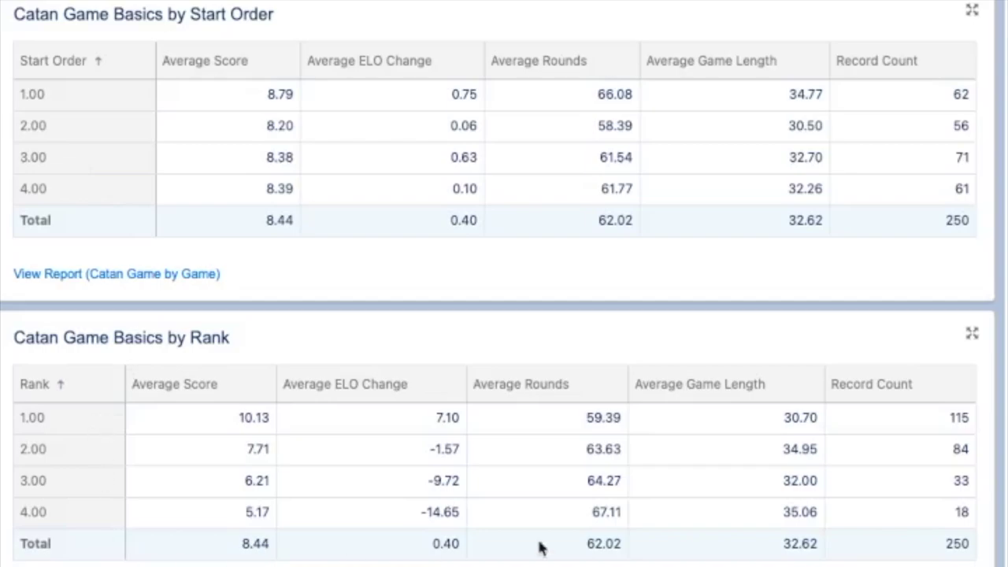
pyautogui.scroll(-10, 60, 163)
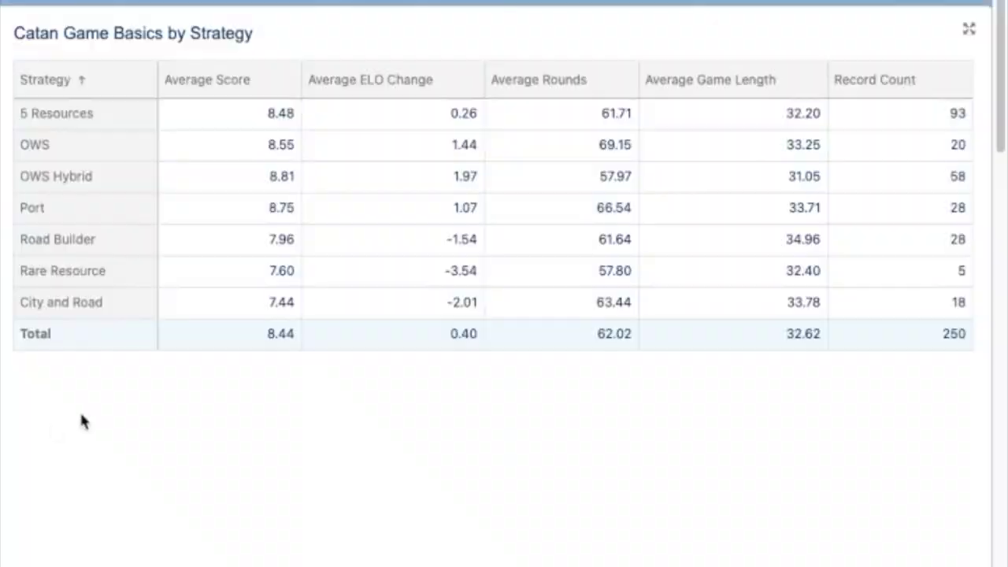
pyautogui.click(468, 240)
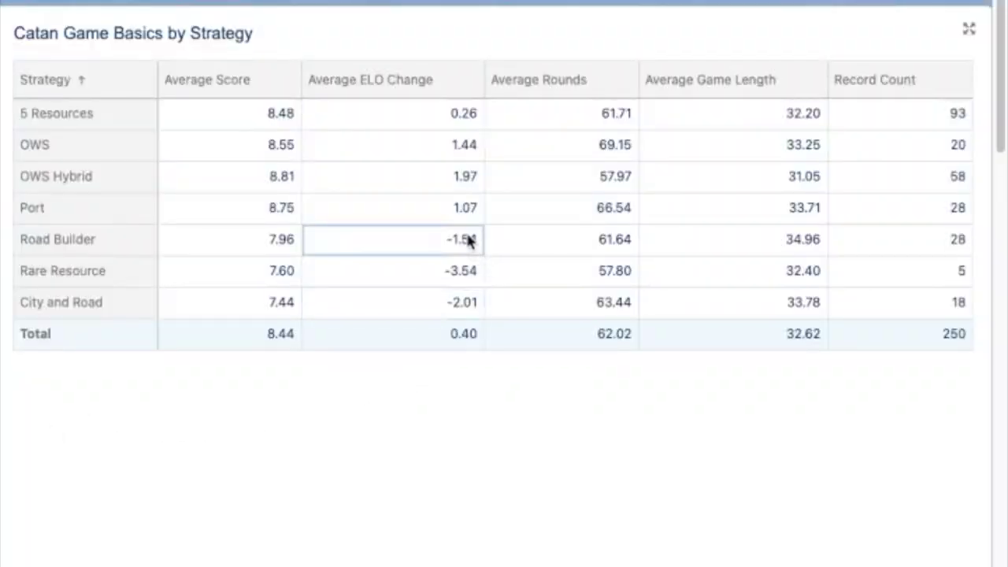
pyautogui.click(446, 311)
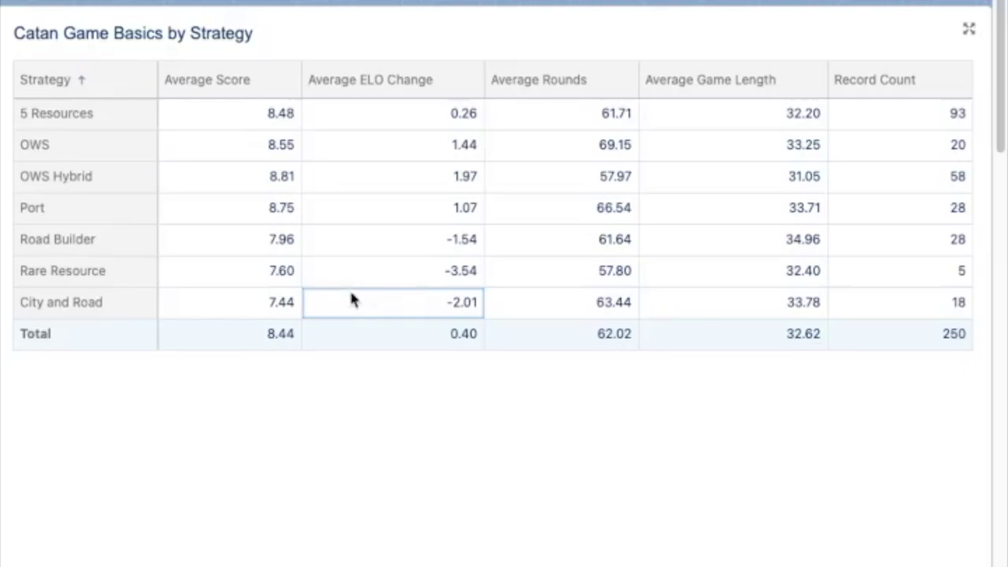
pyautogui.click(429, 238)
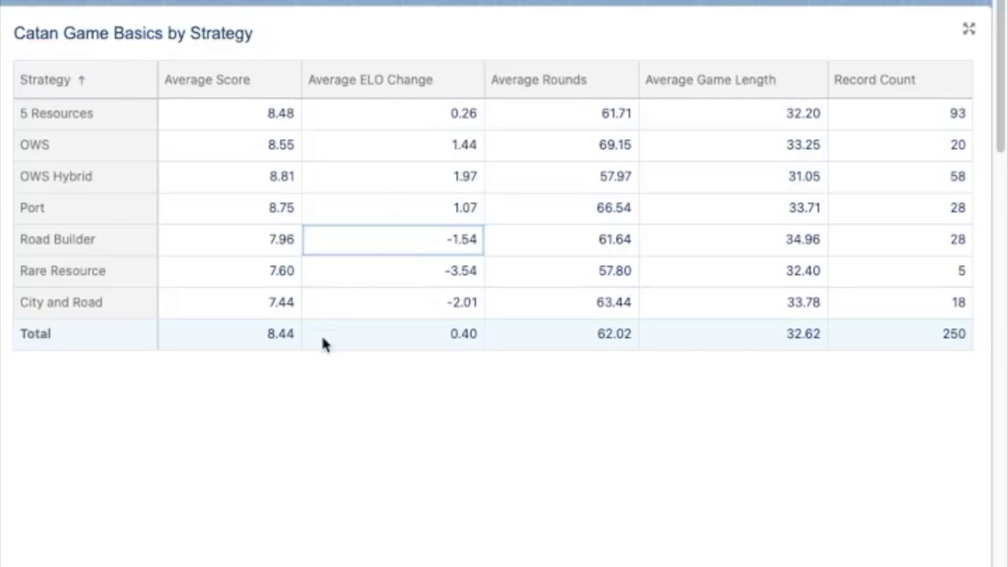
# Highlight Road Builder's 1.57 and City and Road's 1.06 average knights, and their 0.39 and 0.28 victory points
pyautogui.hscroll(5, 365, 445)
pyautogui.click(690, 249)
pyautogui.click(717, 298)
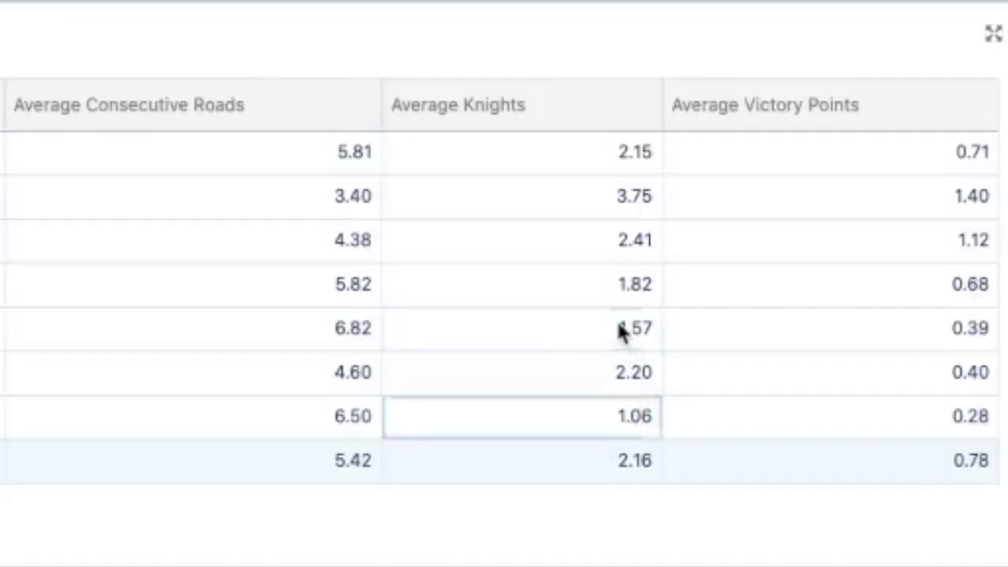
pyautogui.click(618, 327)
pyautogui.click(639, 404)
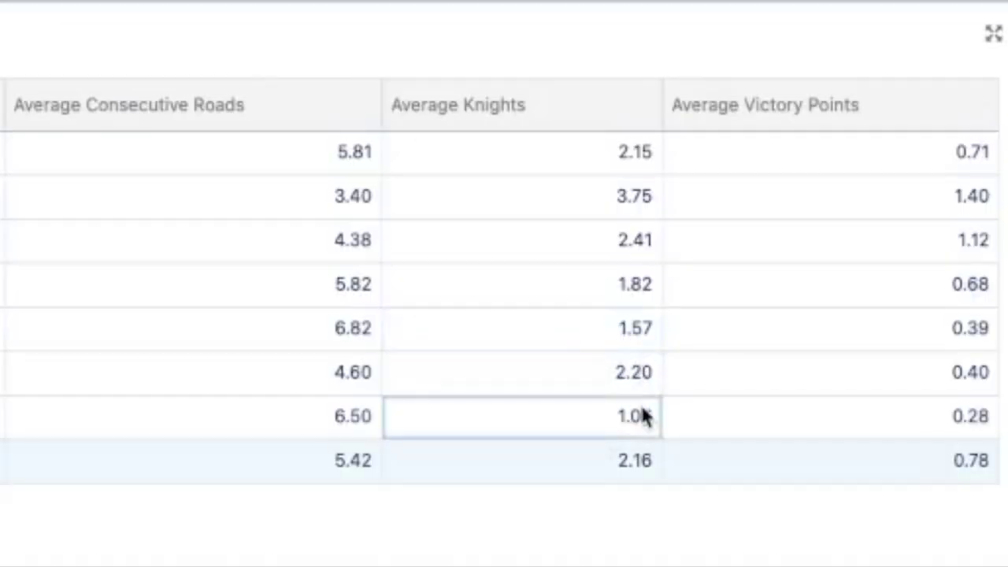
pyautogui.click(912, 347)
pyautogui.click(928, 417)
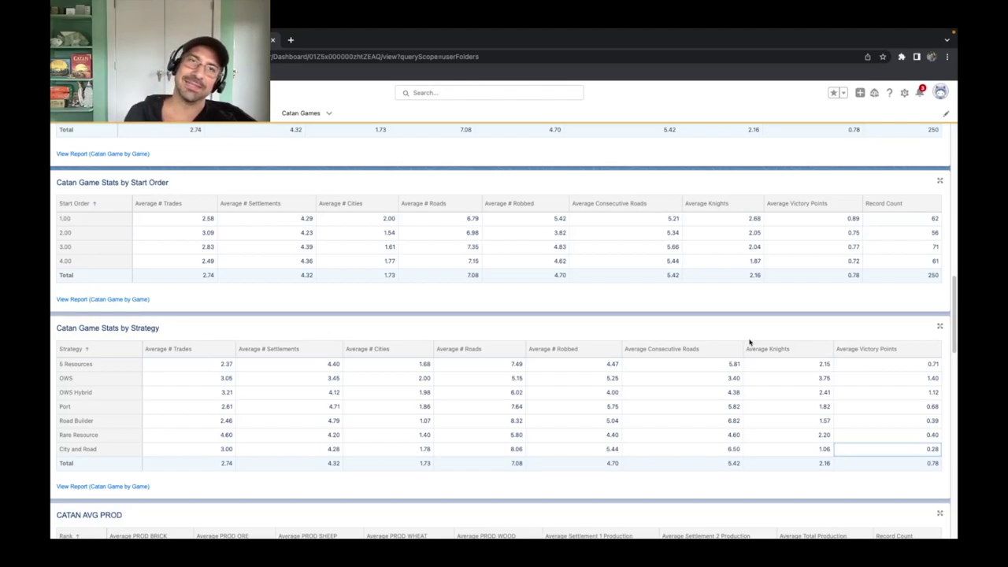
pyautogui.scroll(1, 533, 247)
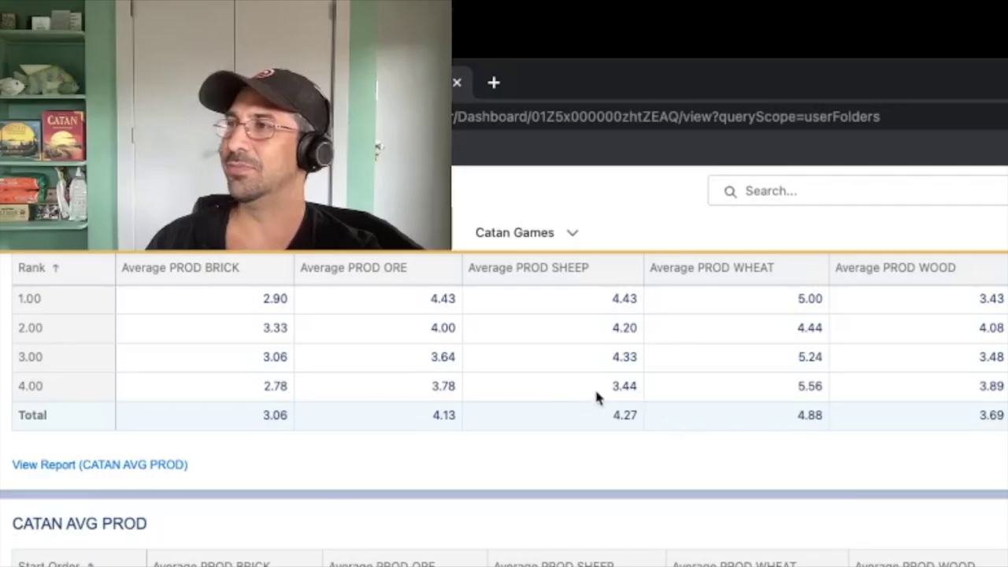
# Scroll down to the CATAN AVG PROD table grouped by Rank, with its totals row
pyautogui.scroll(-1, 595, 388)
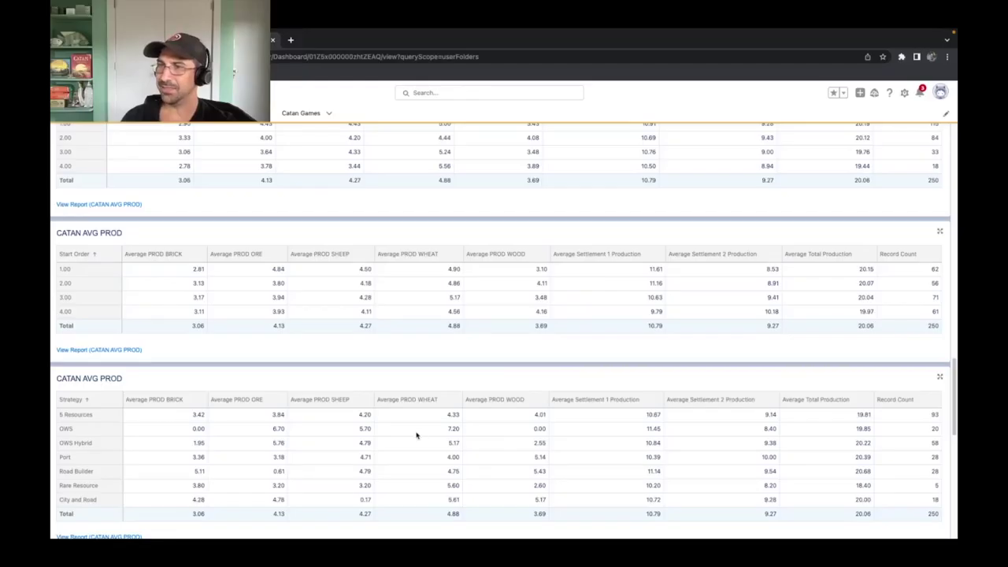
# Scroll past the Start Order table to the CATAN AVG PROD table grouped by Strategy
pyautogui.scroll(-2, 416, 434)
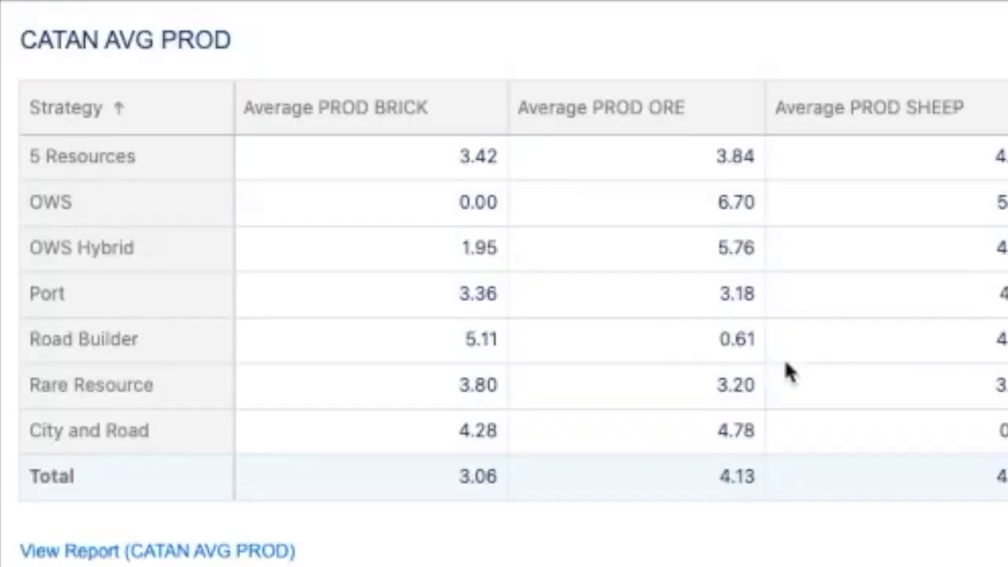
pyautogui.click(730, 346)
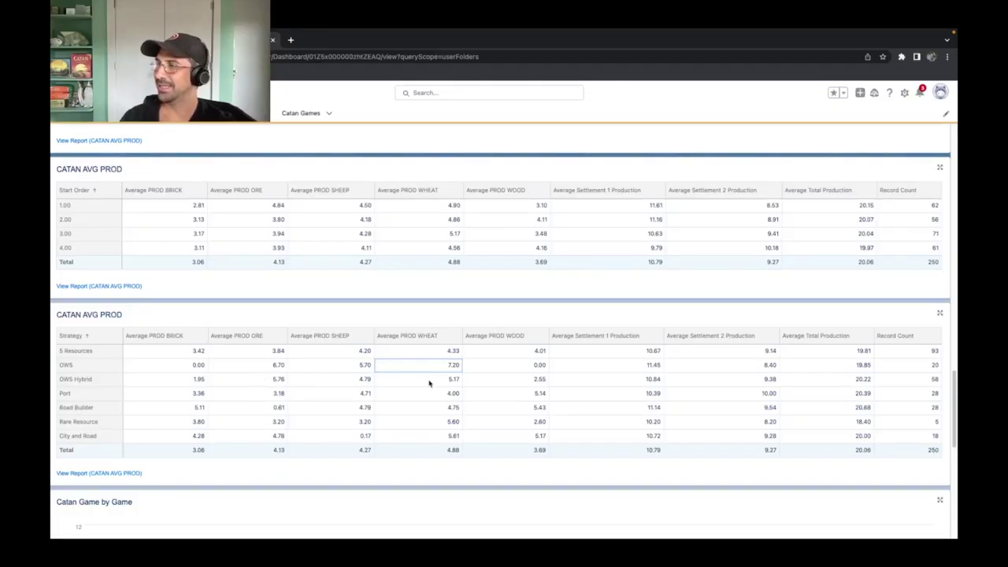
# Scroll the Game by Game rank chart to later games, then bring the average ELO chart into view
pyautogui.scroll(-3, 429, 384)
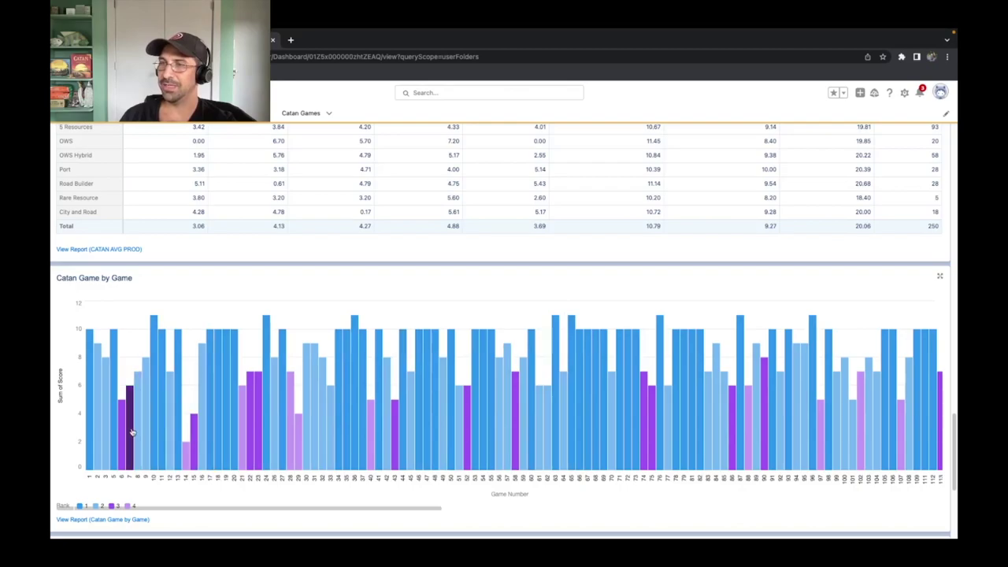
pyautogui.moveTo(153, 439)
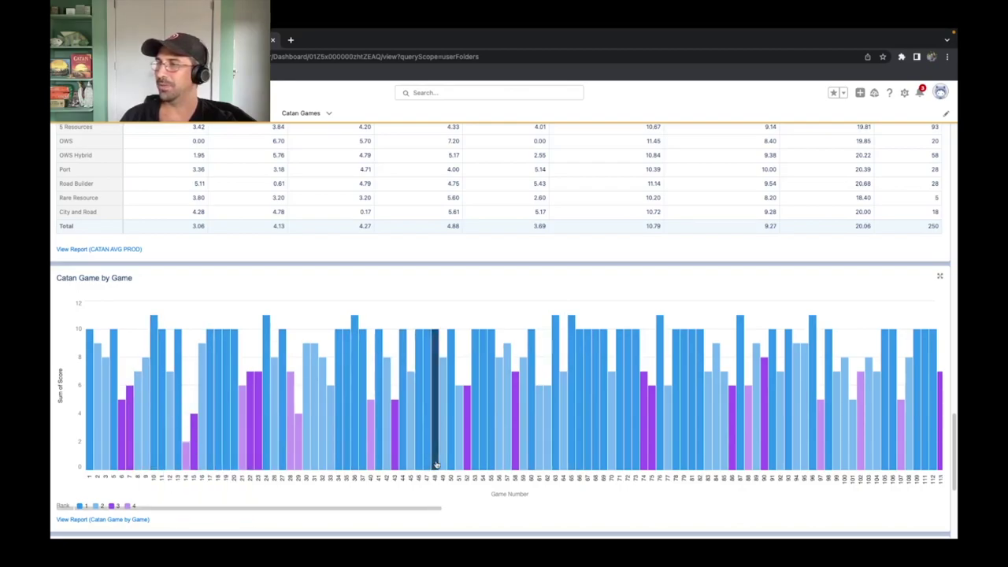
pyautogui.moveTo(311, 507); pyautogui.dragTo(664, 524)
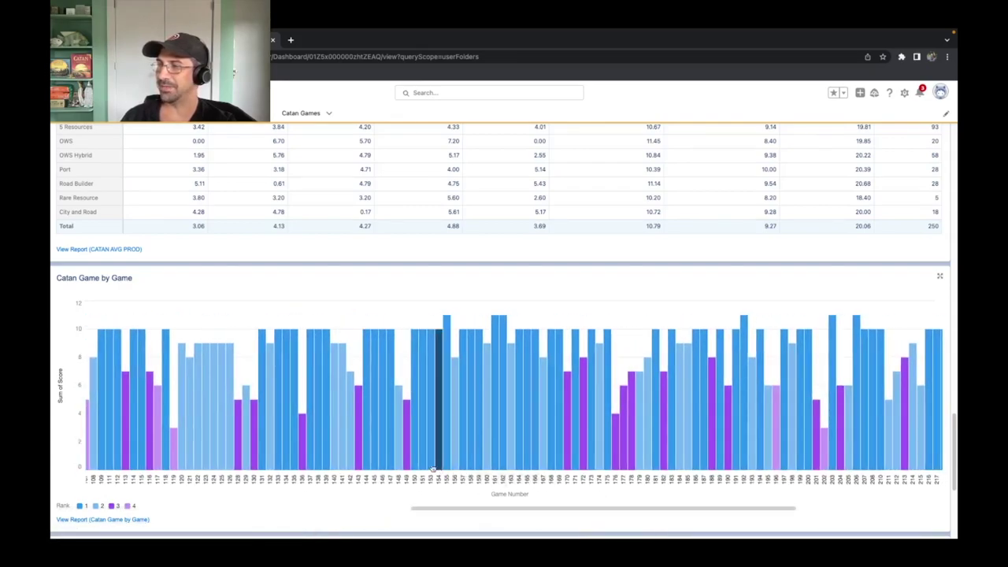
pyautogui.moveTo(177, 468)
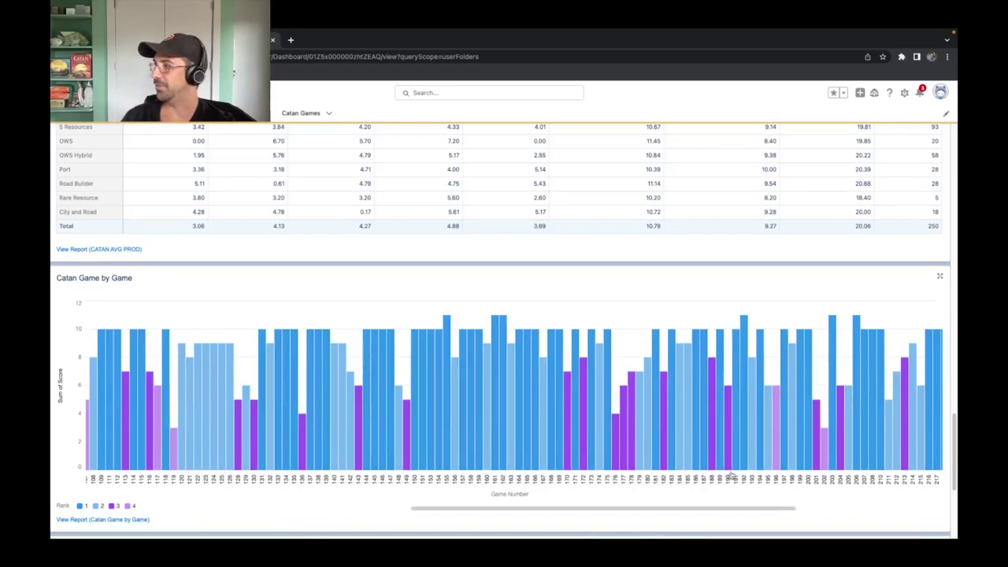
pyautogui.moveTo(776, 466)
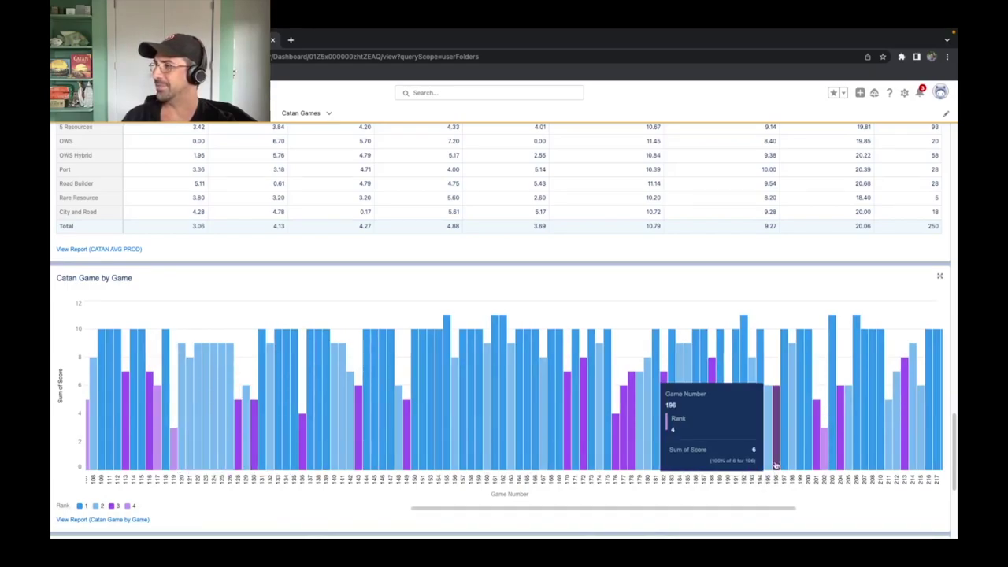
pyautogui.moveTo(769, 436)
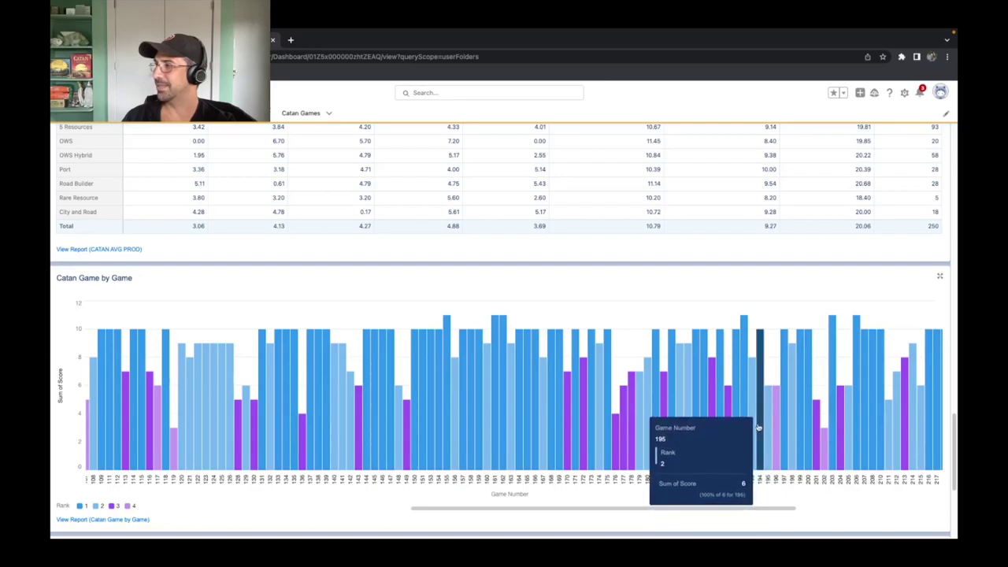
pyautogui.moveTo(623, 411)
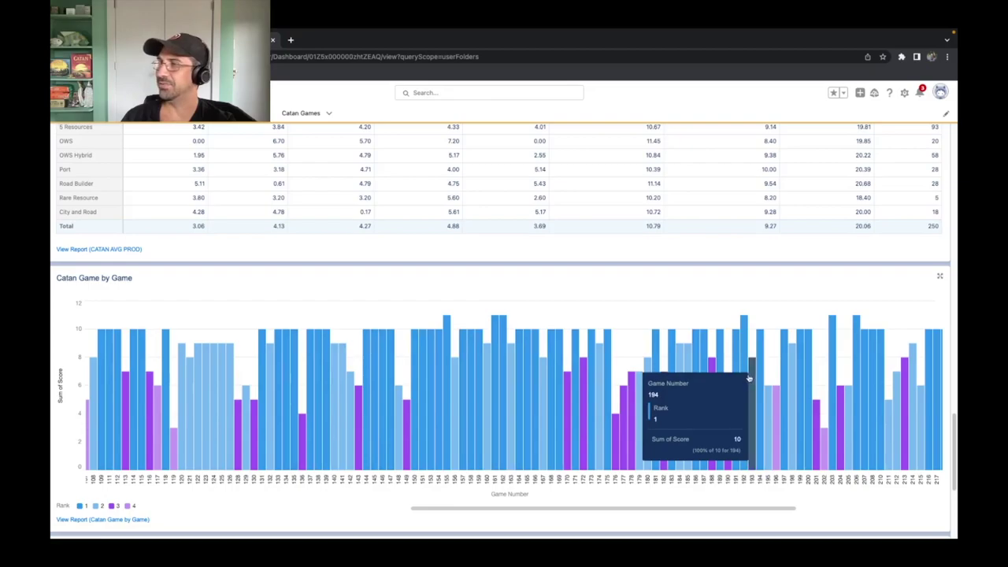
pyautogui.scroll(-3, 800, 378)
# Scroll the ELO chart's horizontal bar right toward the later games
pyautogui.scroll(-1, 800, 377)
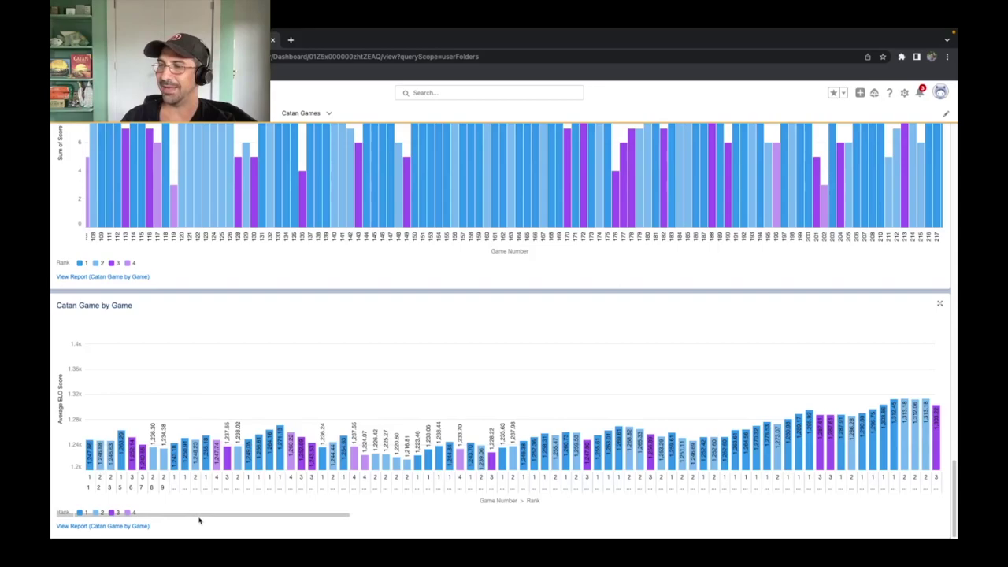
pyautogui.moveTo(202, 518); pyautogui.dragTo(518, 517)
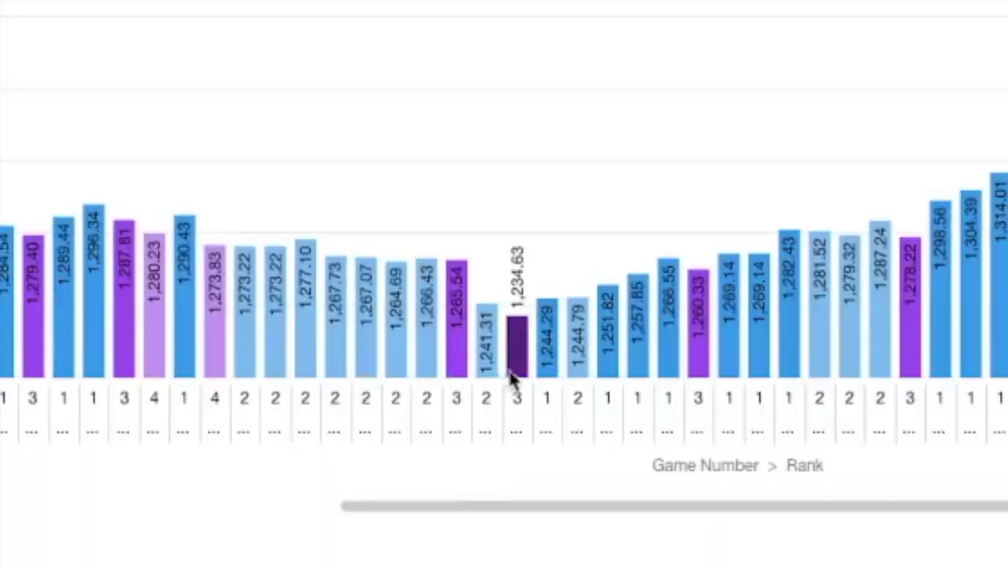
pyautogui.moveTo(431, 470)
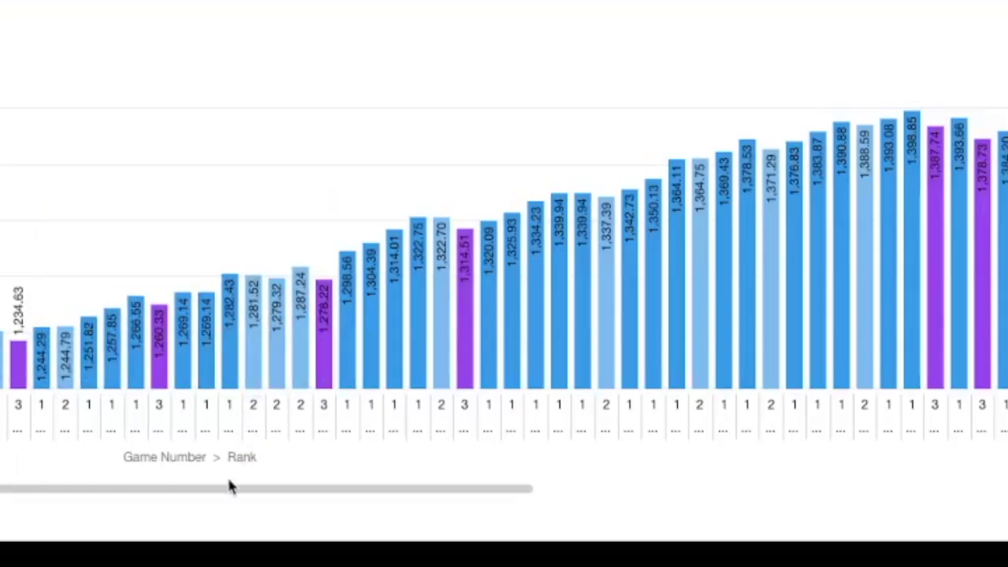
pyautogui.moveTo(228, 486); pyautogui.dragTo(364, 472)
# Read each game's ELO, peaking at 1,398.85 near game 169, then easing to about 1,320–1,340
pyautogui.moveTo(520, 214)
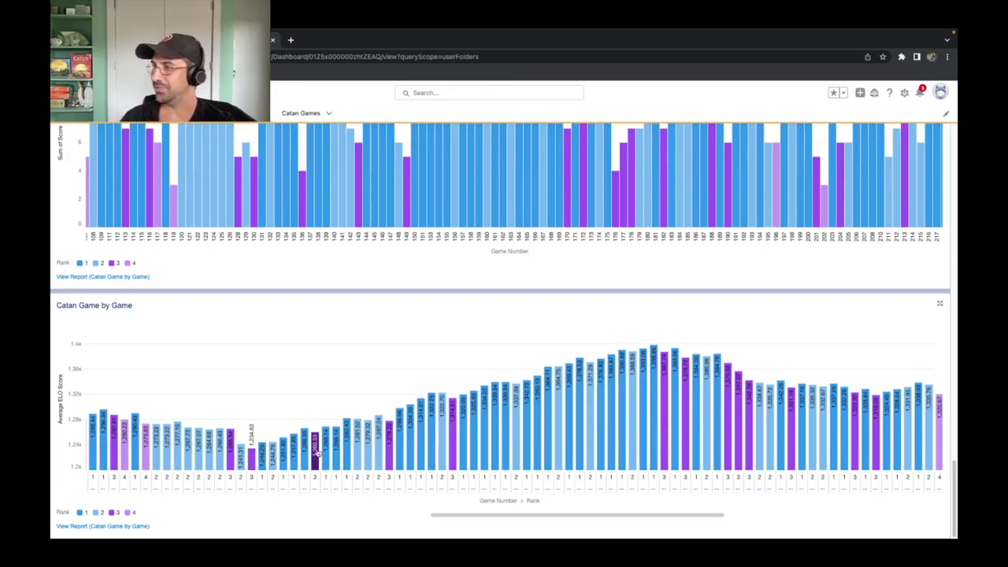
pyautogui.moveTo(392, 444)
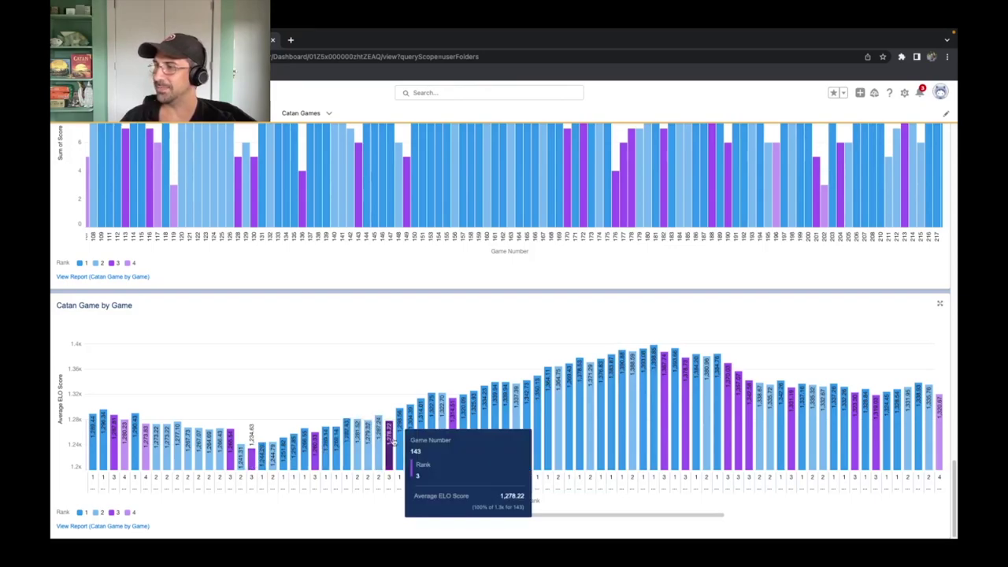
pyautogui.moveTo(453, 422)
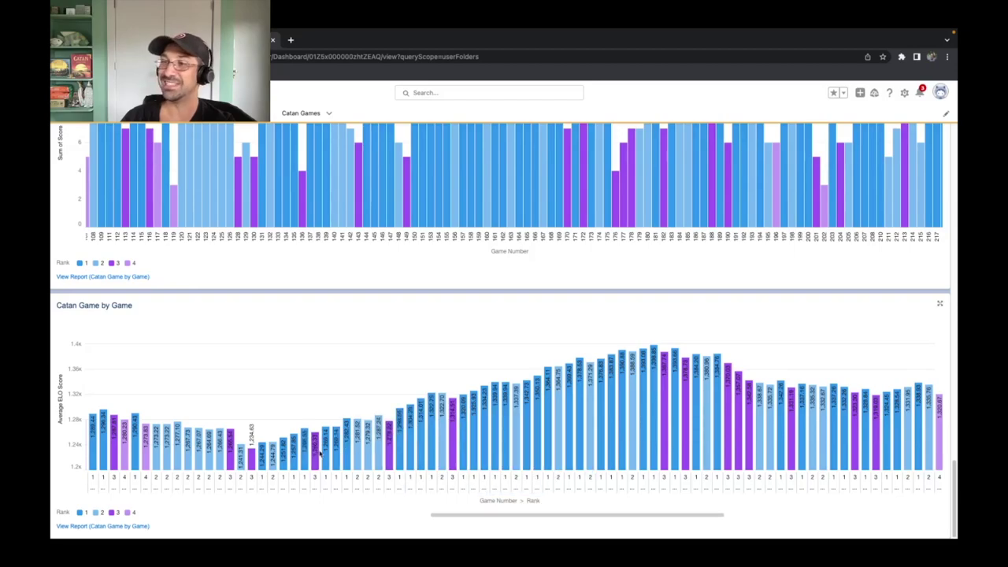
pyautogui.moveTo(317, 455)
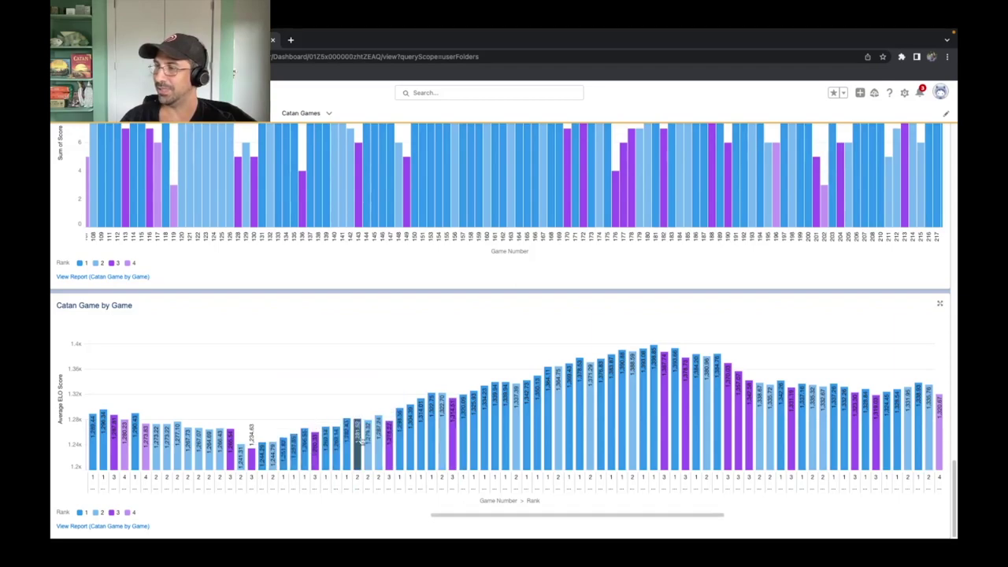
pyautogui.moveTo(652, 382)
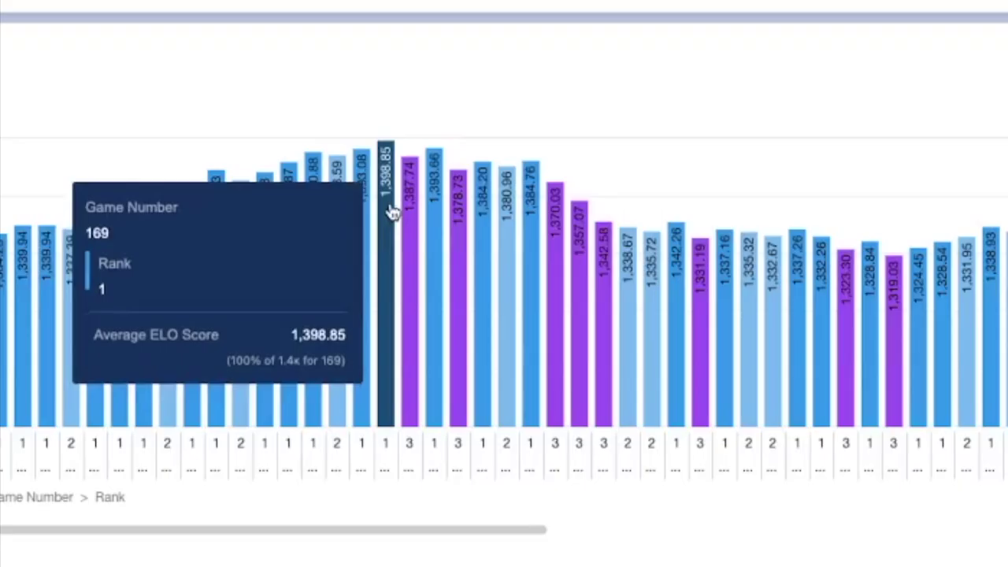
pyautogui.moveTo(409, 216)
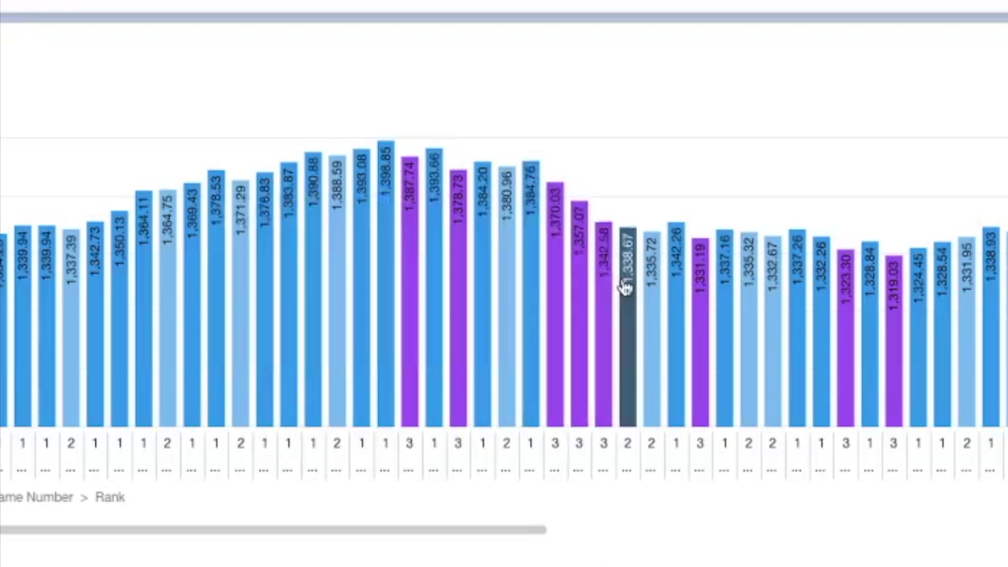
pyautogui.moveTo(626, 287)
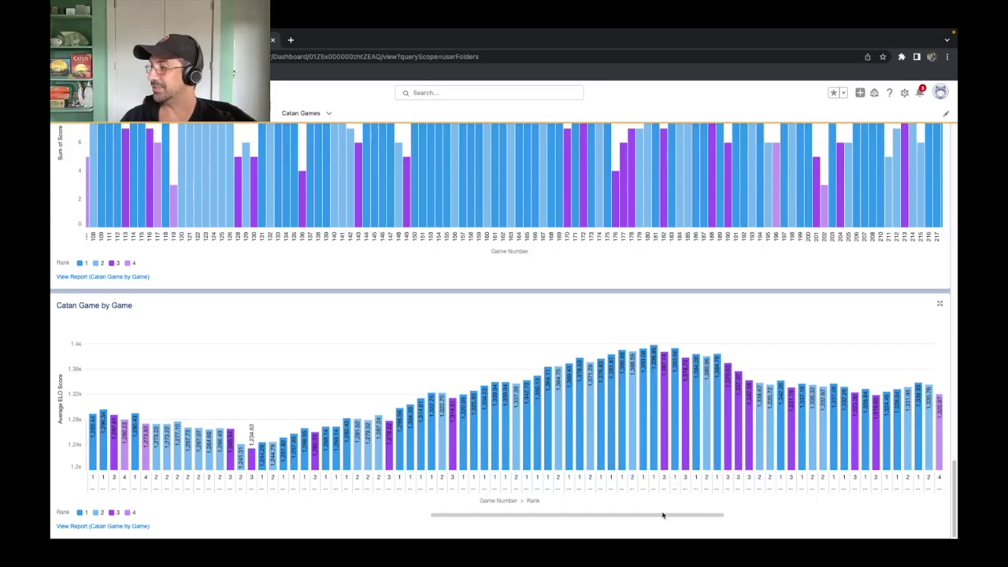
pyautogui.hscroll(5, 674, 457)
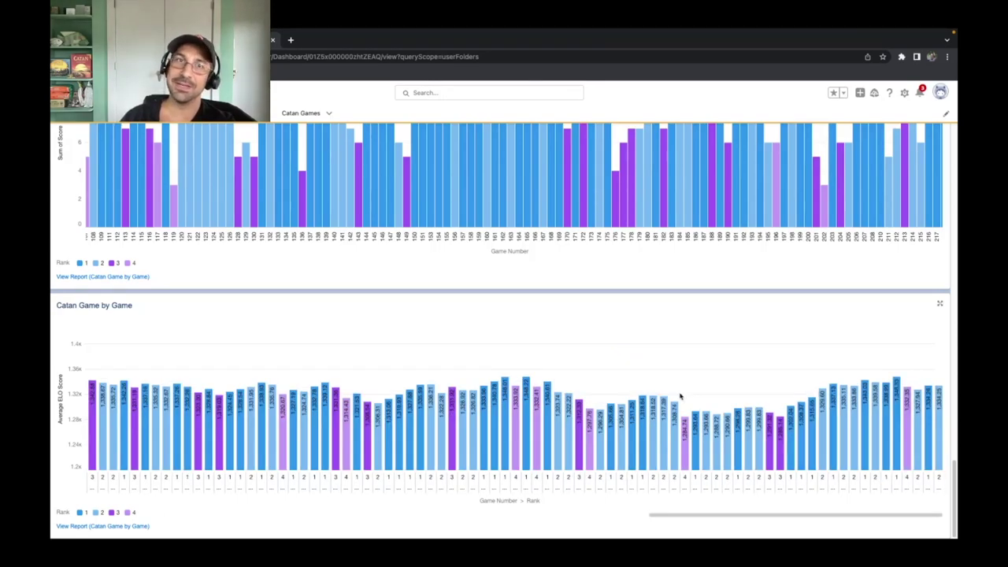